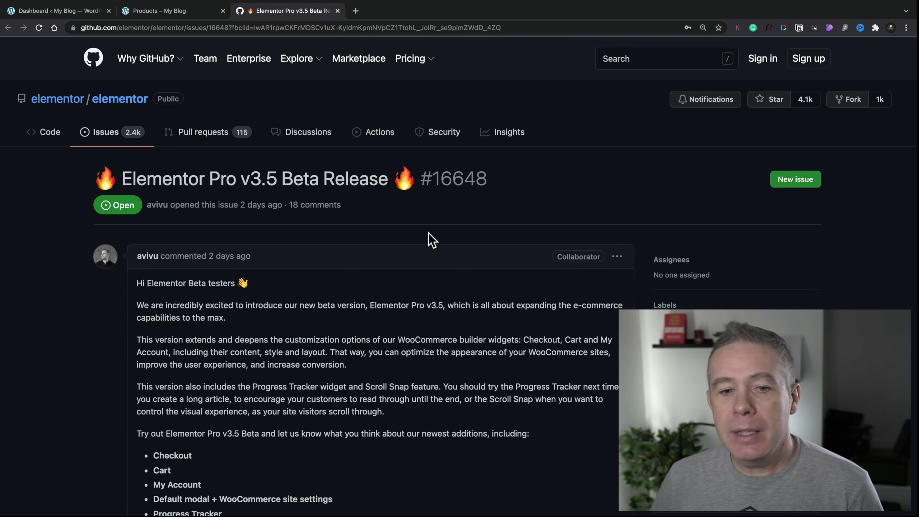
# Step: Scroll through the v3.5 beta feature list in the GitHub issue and back up
pyautogui.scroll(-3, 429, 234)
pyautogui.scroll(-3, 428, 233)
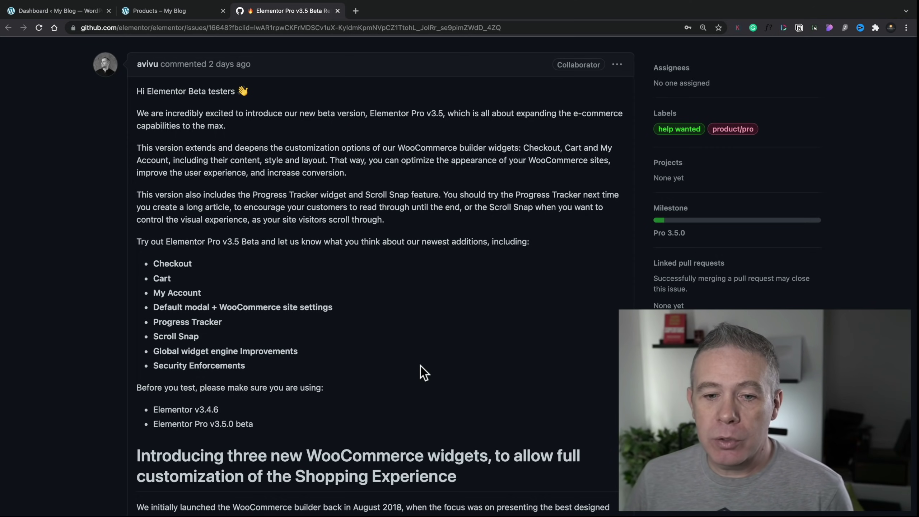
pyautogui.scroll(3, 421, 367)
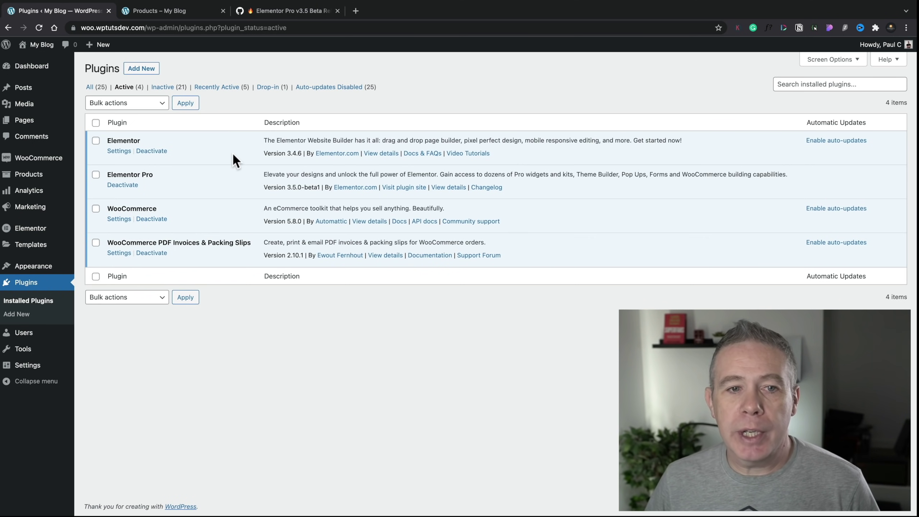
pyautogui.moveTo(35, 121)
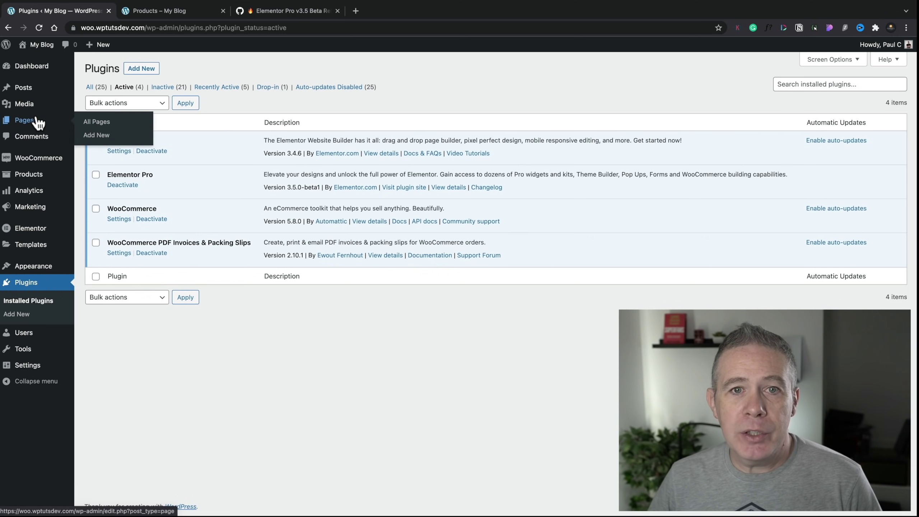
# Step: From the All Pages list, open the Cart page with Edit with Elementor
pyautogui.click(92, 123)
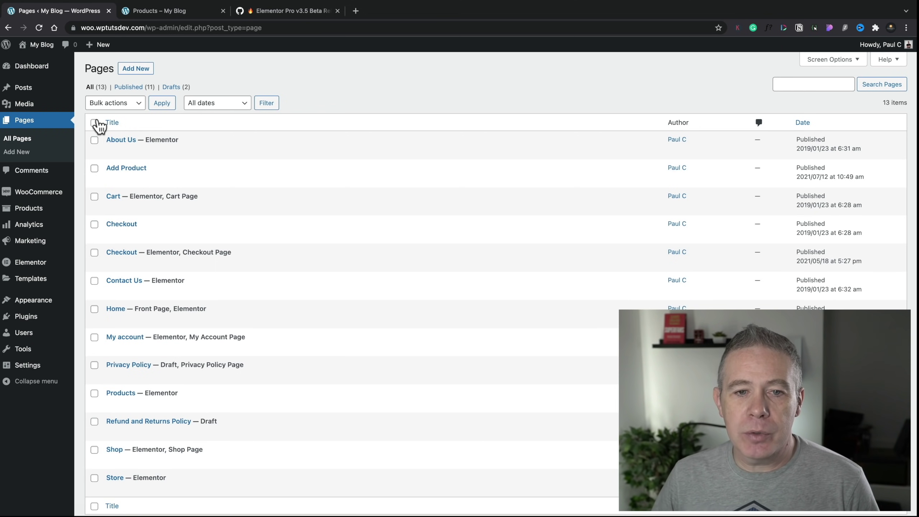
pyautogui.moveTo(227, 212)
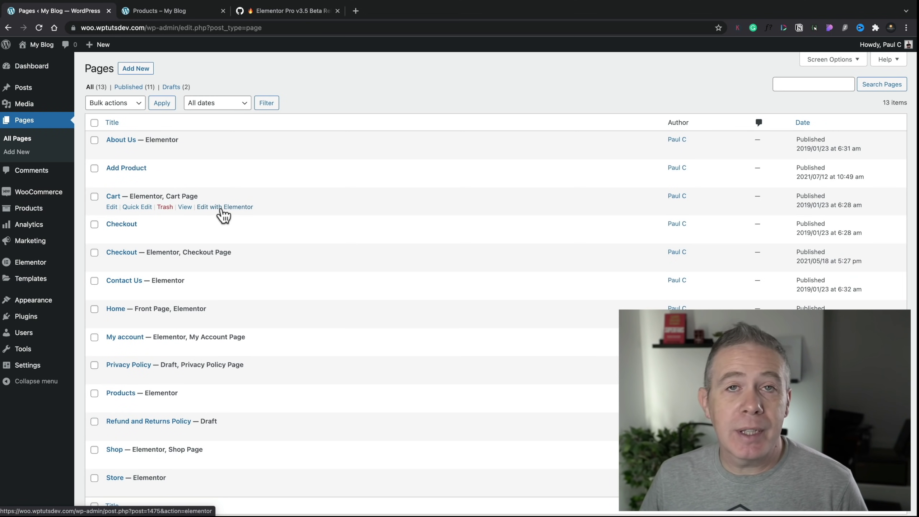
pyautogui.click(223, 210)
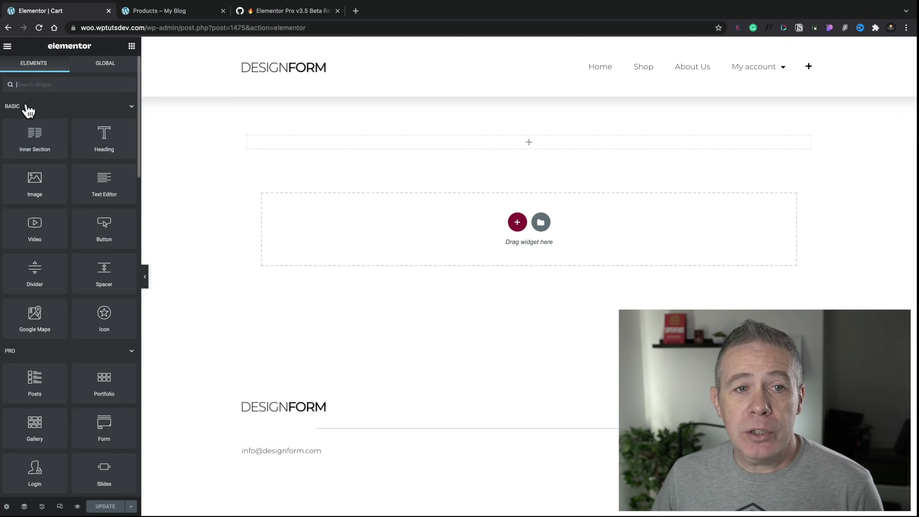
# Step: Search widgets for 'cart' and place the Pro Cart widget in the empty top section
pyautogui.click(39, 84)
pyautogui.write('cart')
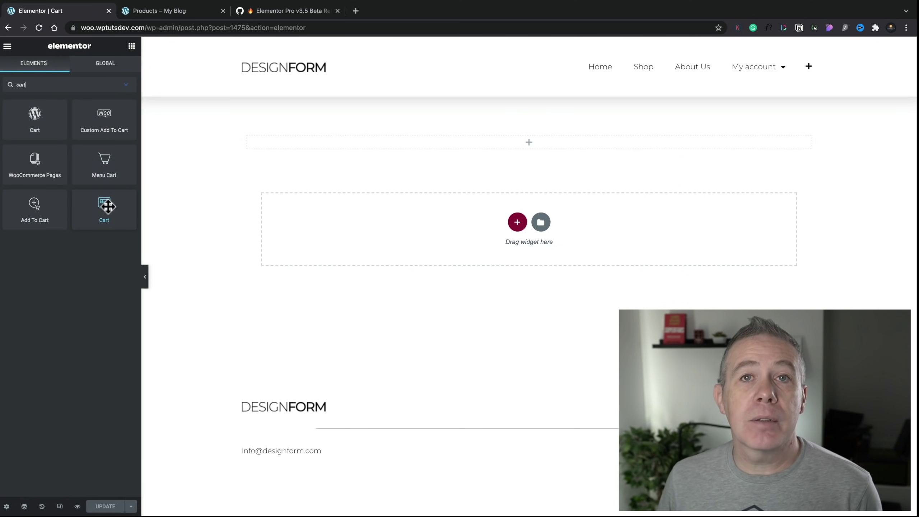
pyautogui.moveTo(107, 206); pyautogui.dragTo(341, 140)
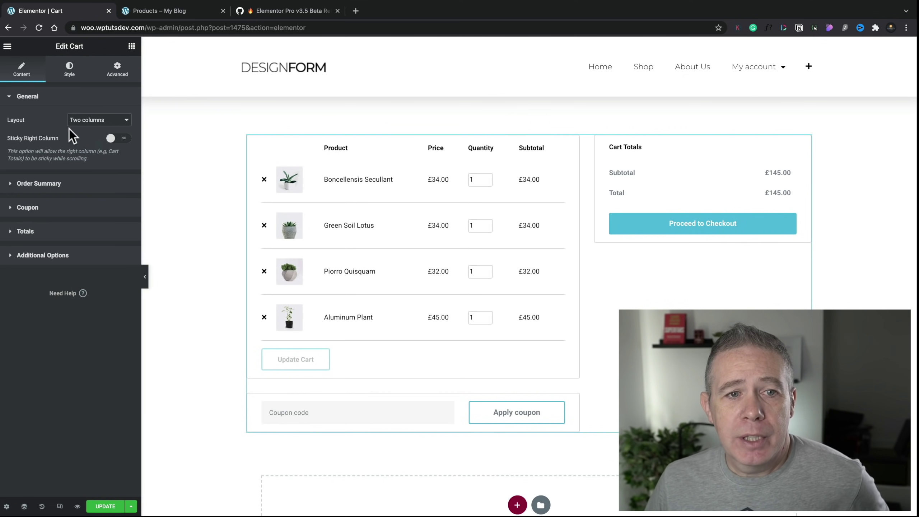
# Step: Try the one-column cart layout, revert to two columns, and enable Sticky Right Column
pyautogui.click(91, 124)
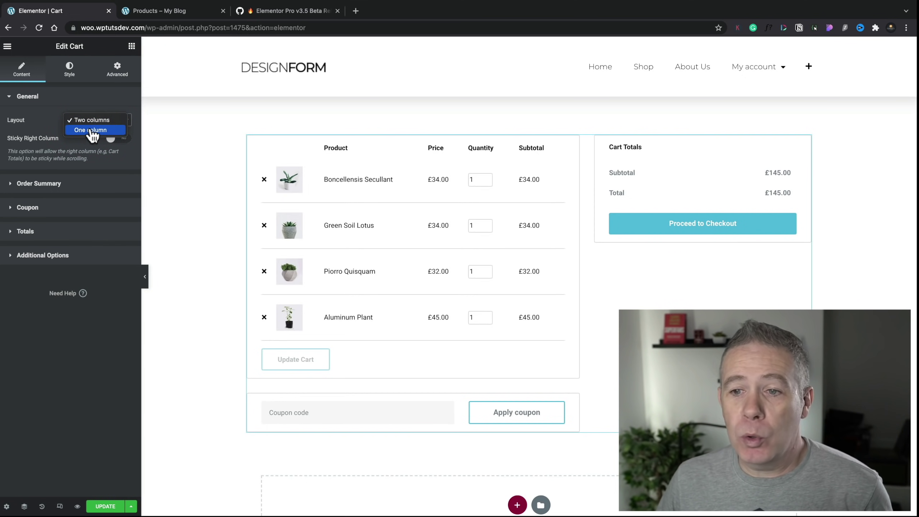
pyautogui.click(91, 131)
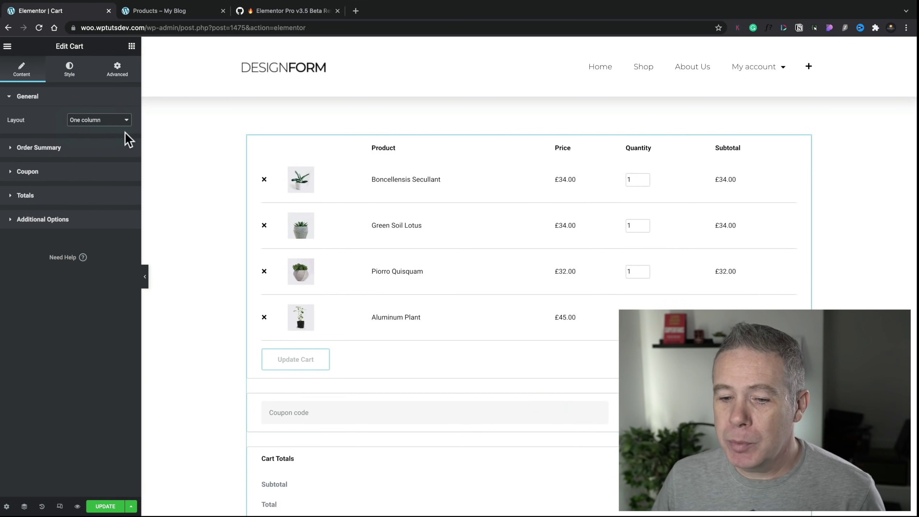
pyautogui.scroll(-4, 269, 200)
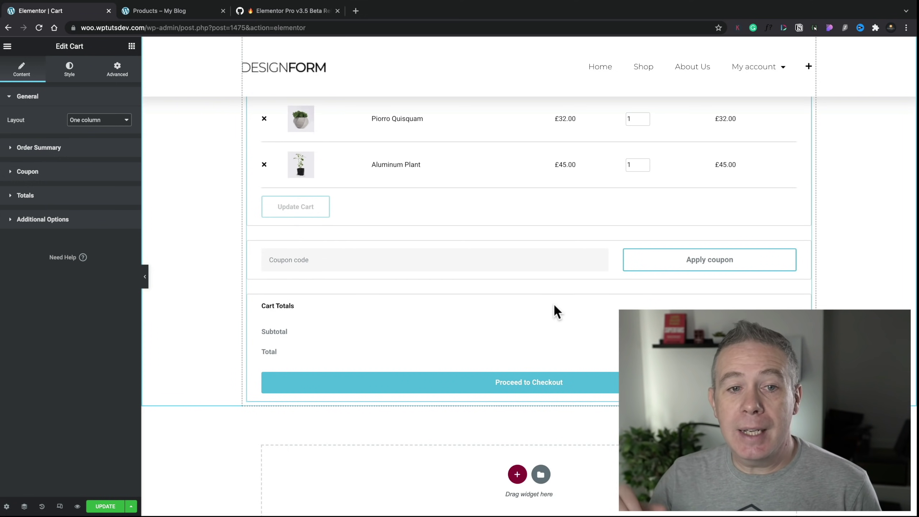
pyautogui.click(108, 122)
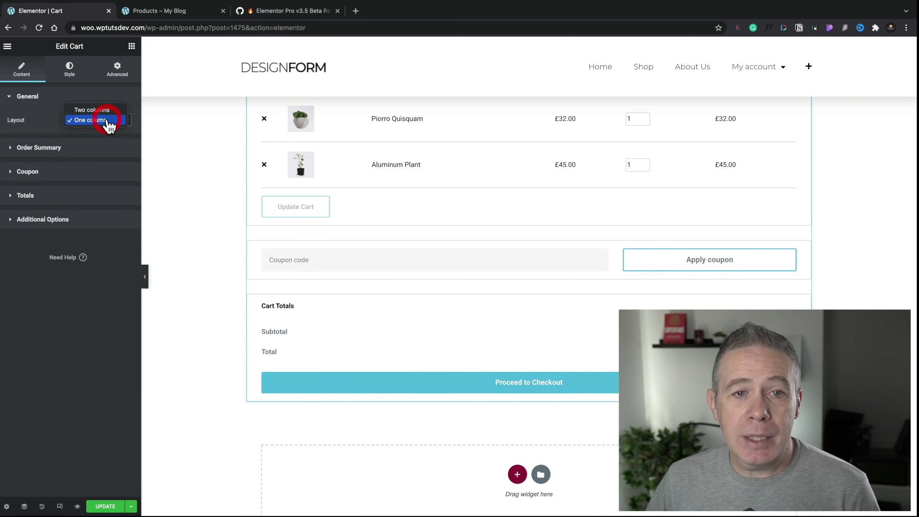
pyautogui.click(105, 111)
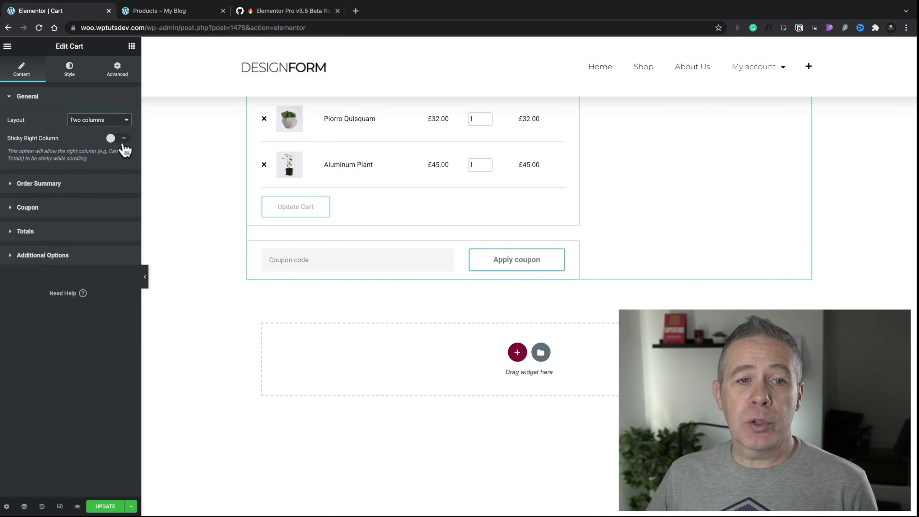
pyautogui.scroll(1, 186, 184)
pyautogui.scroll(4, 187, 184)
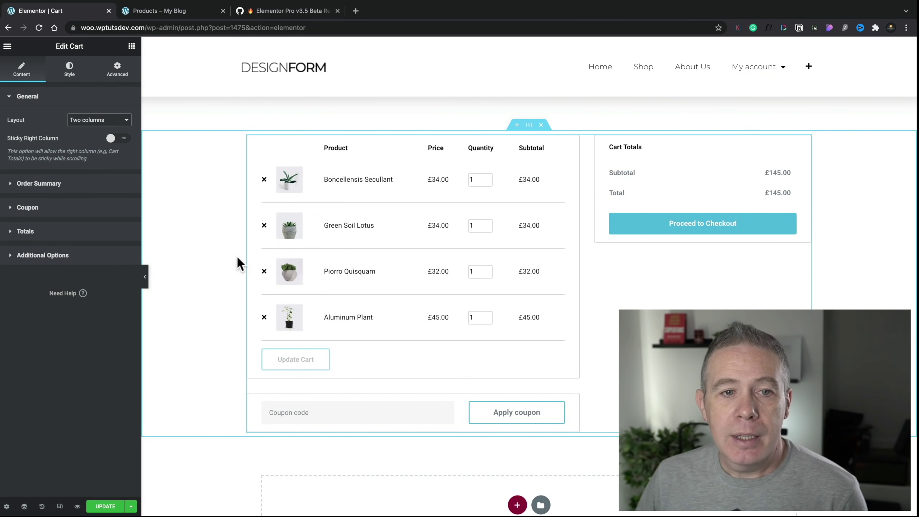
pyautogui.click(119, 138)
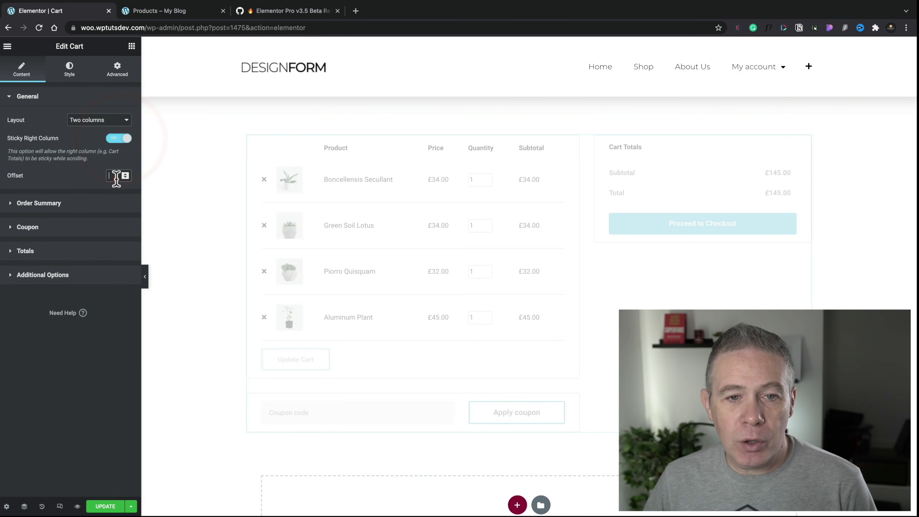
# Step: Set the sticky column offset to 170 and scroll the preview to test it
pyautogui.click(116, 177)
pyautogui.write('17')
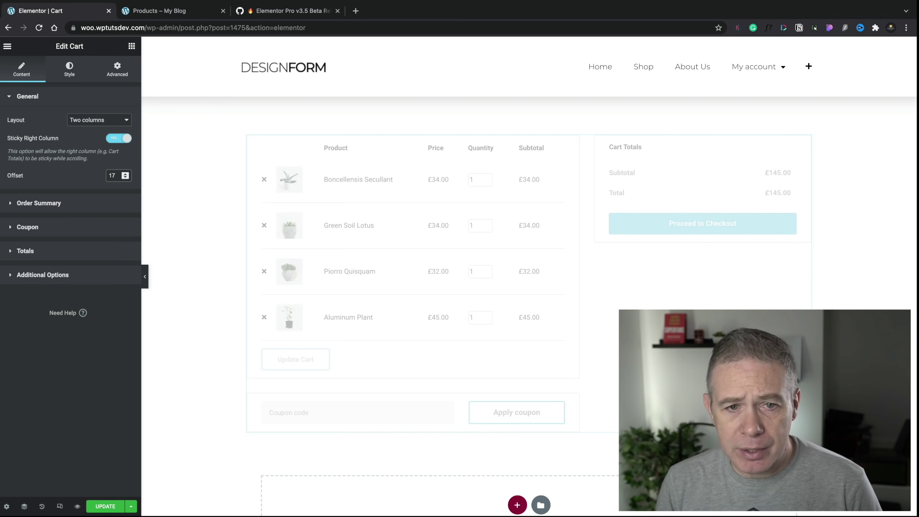
pyautogui.write('0')
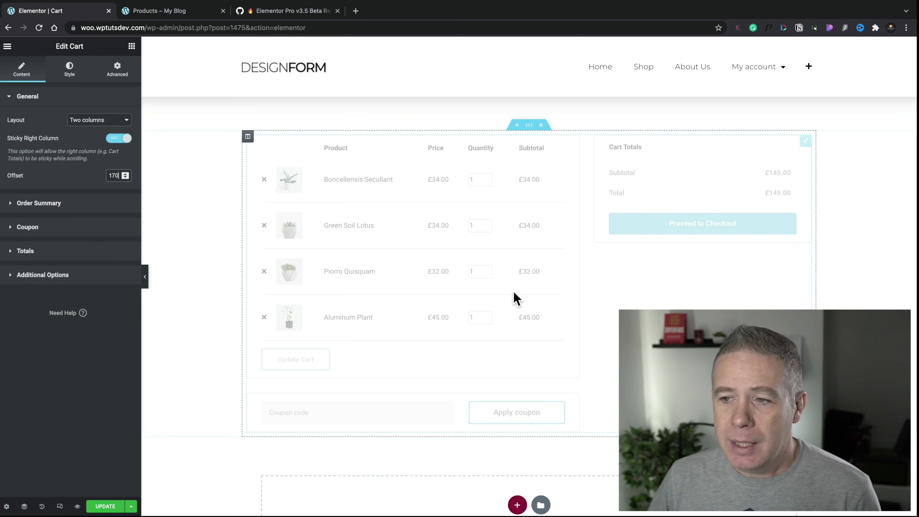
pyautogui.scroll(-5, 525, 329)
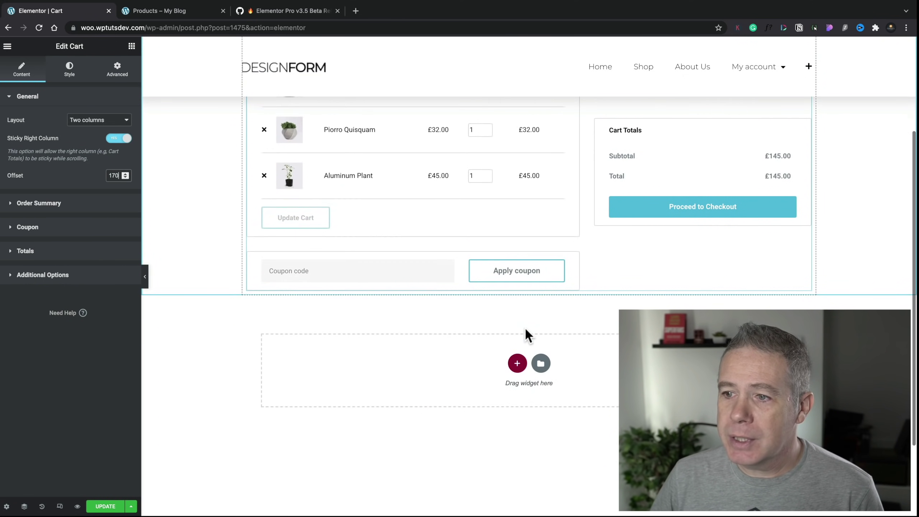
pyautogui.scroll(5, 525, 330)
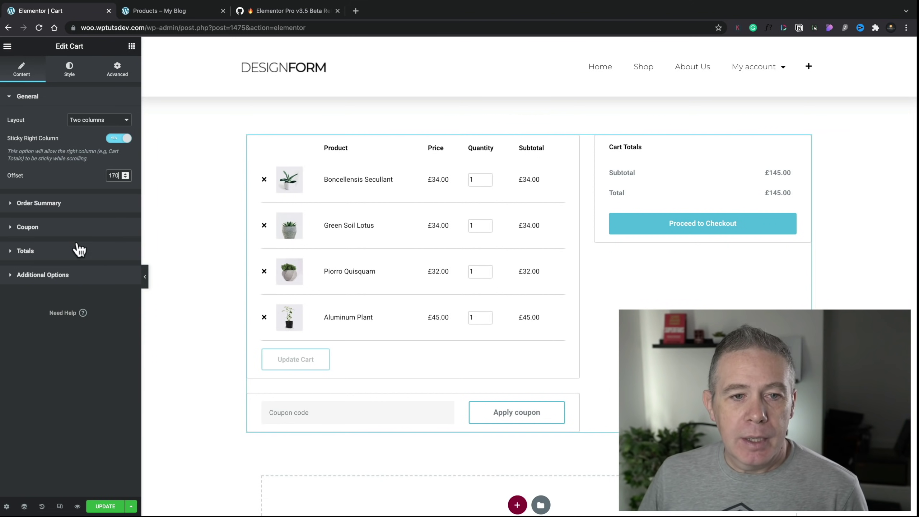
# Step: In the Totals settings, set the Proceed to Checkout button to justified, full-width alignment
pyautogui.click(46, 203)
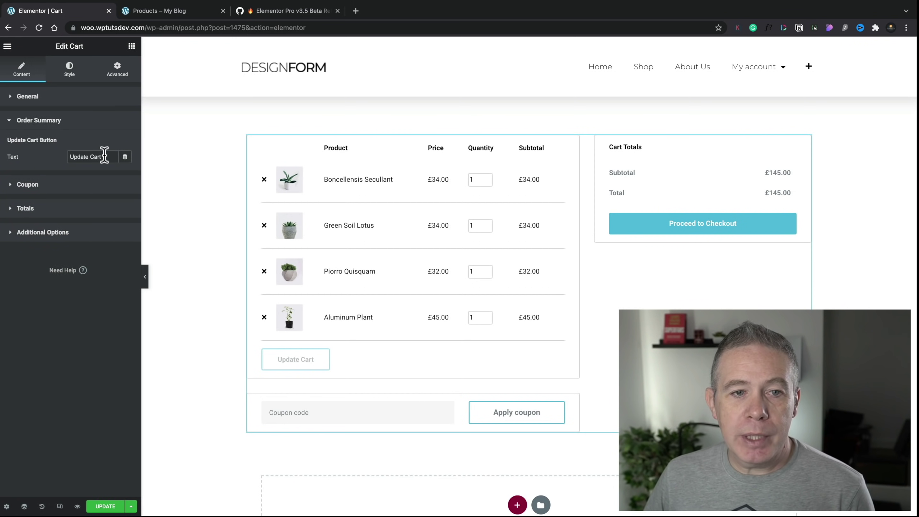
pyautogui.click(37, 185)
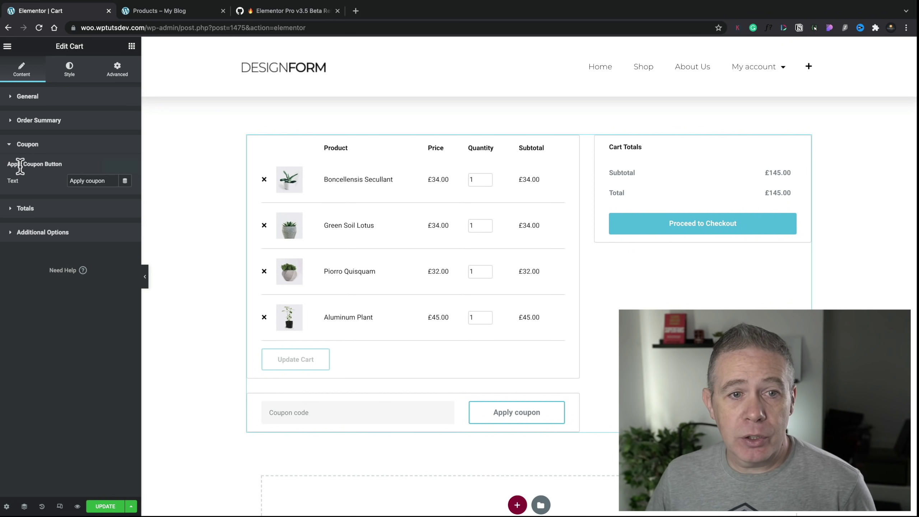
pyautogui.click(45, 147)
pyautogui.click(43, 174)
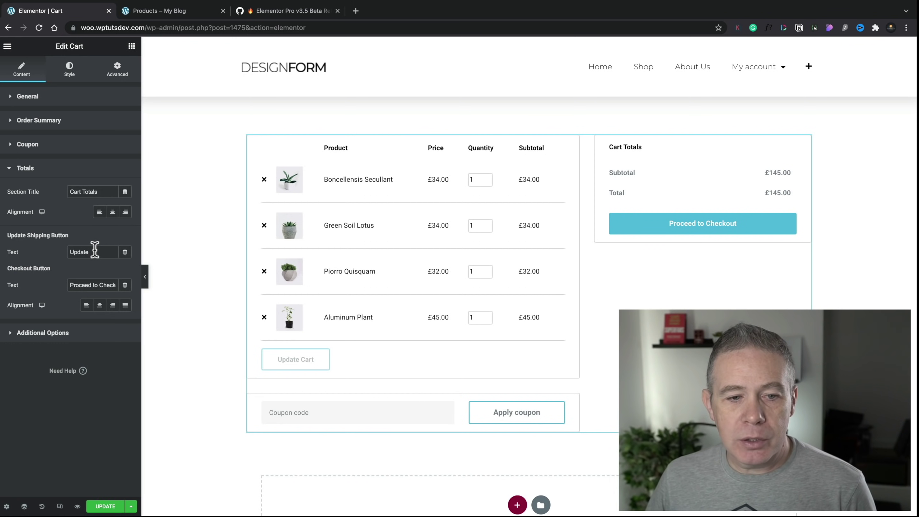
pyautogui.click(111, 305)
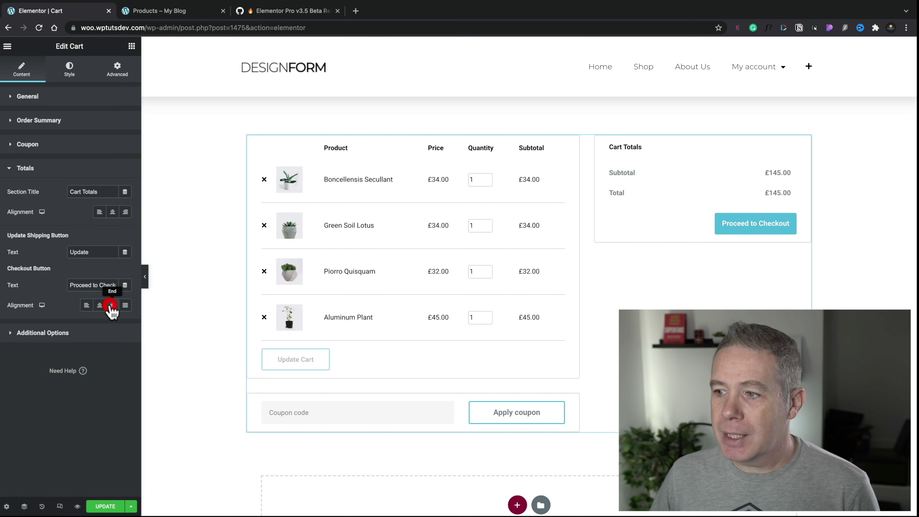
pyautogui.click(100, 306)
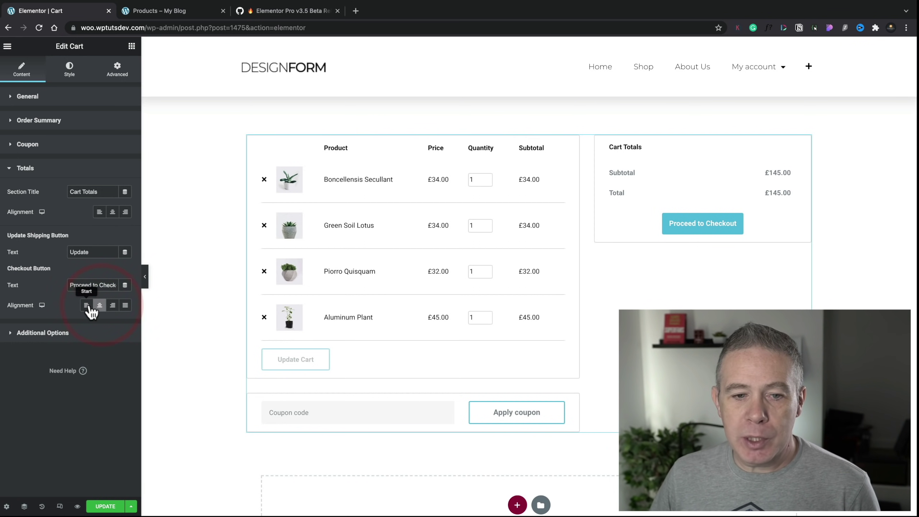
pyautogui.click(87, 306)
pyautogui.click(125, 305)
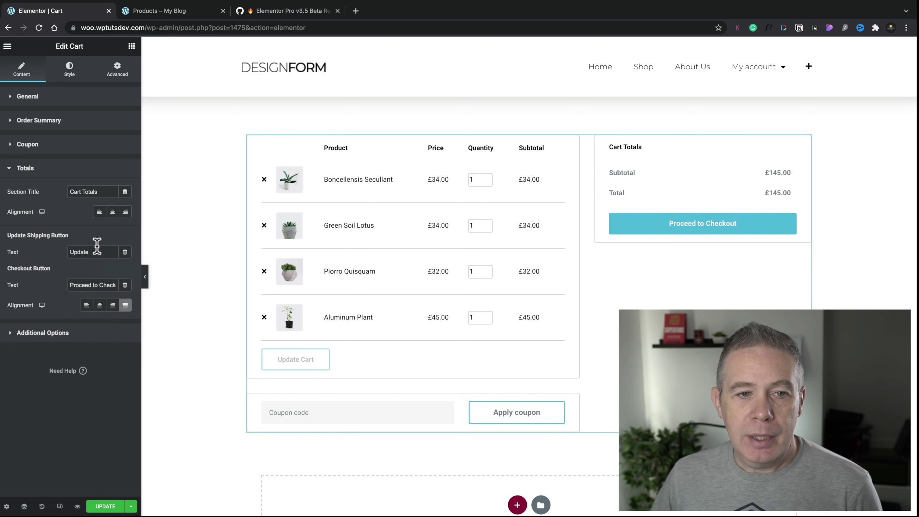
# Step: Try centre and right alignment for the Cart Totals title, then set it back left
pyautogui.click(99, 213)
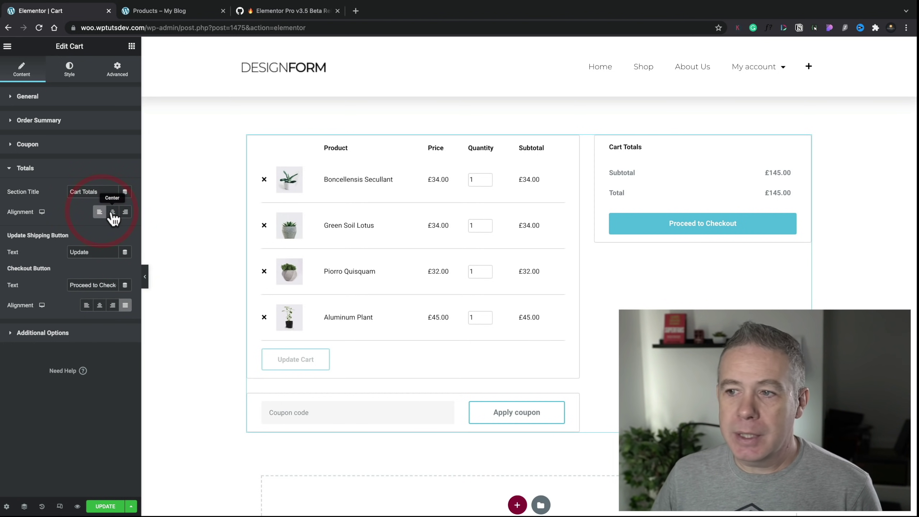
pyautogui.click(113, 212)
pyautogui.click(128, 213)
pyautogui.click(99, 212)
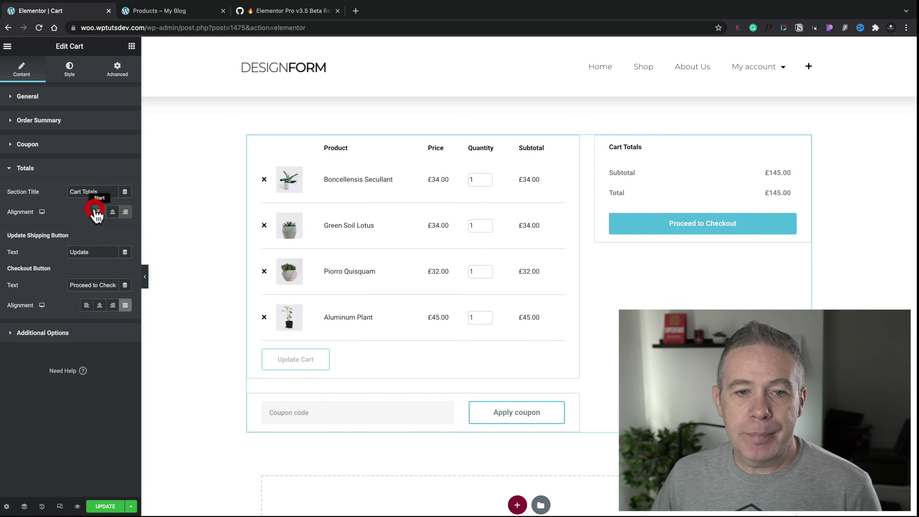
# Step: Toggle Update Cart Automatically on and off twice under Additional Options, leaving it off
pyautogui.click(36, 335)
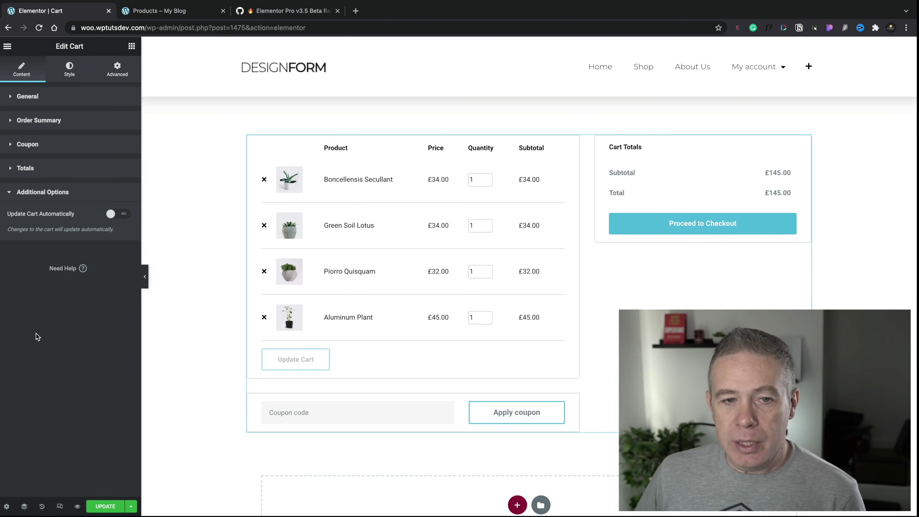
pyautogui.click(121, 214)
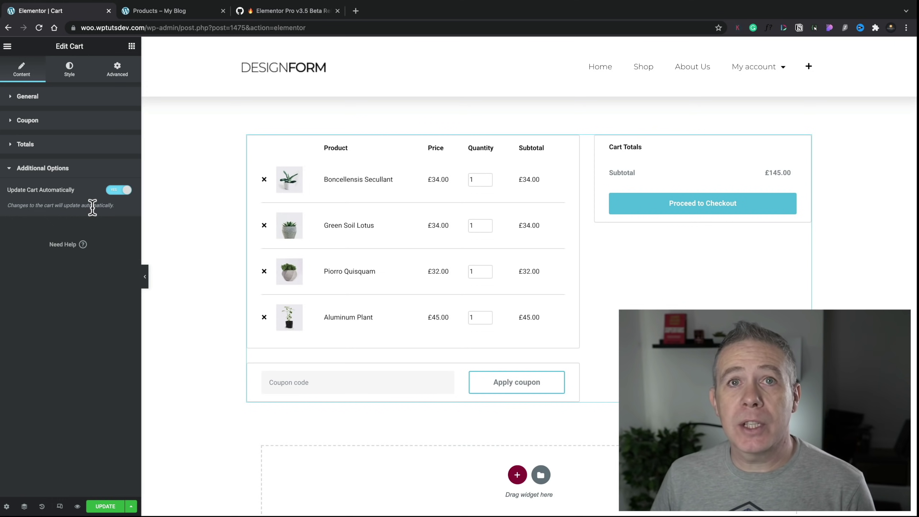
pyautogui.click(116, 191)
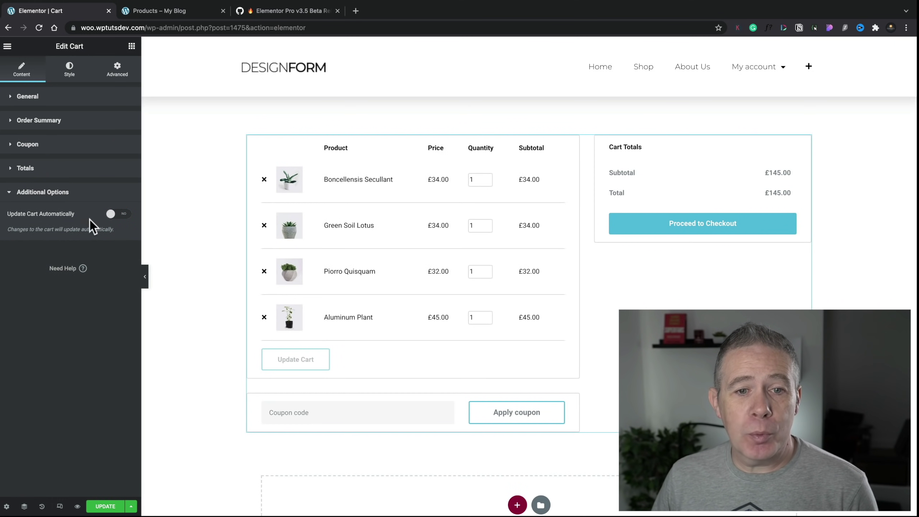
pyautogui.click(123, 215)
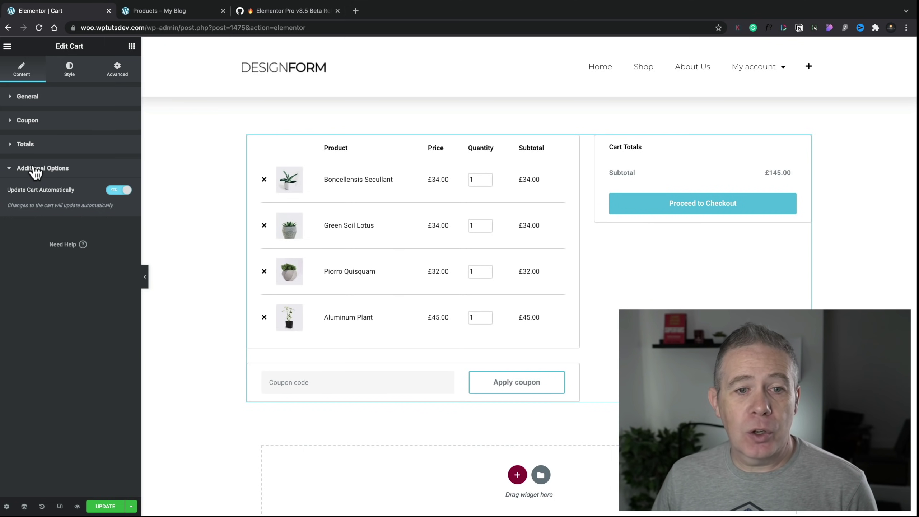
pyautogui.click(117, 191)
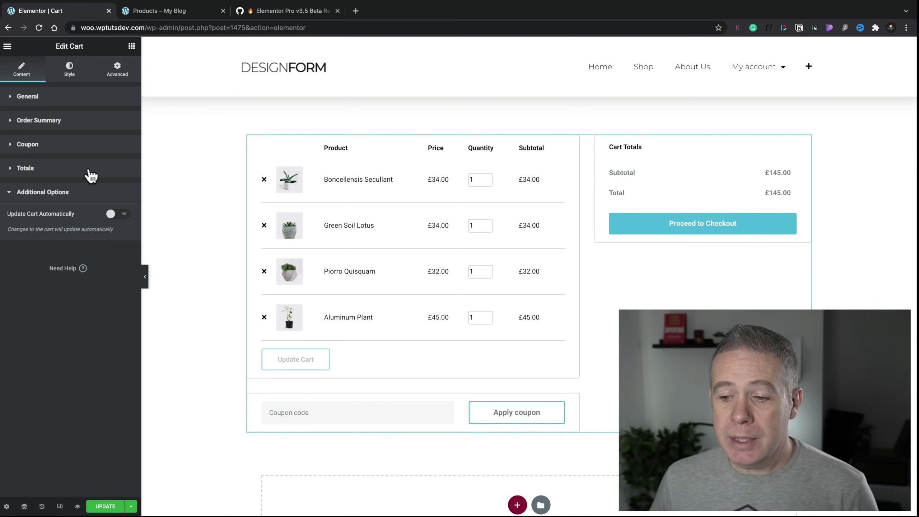
# Step: Show the Cart widget's Style settings with the Sections group collapsed
pyautogui.click(74, 69)
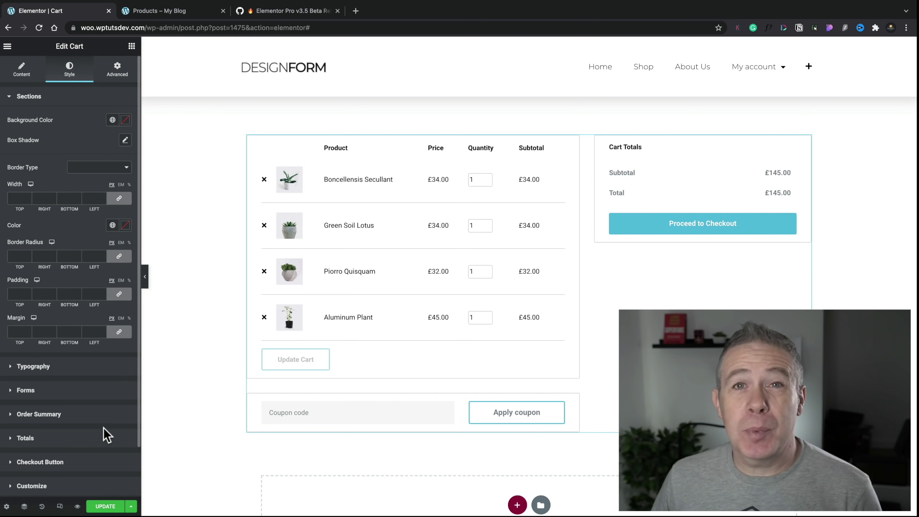
pyautogui.scroll(-1, 105, 434)
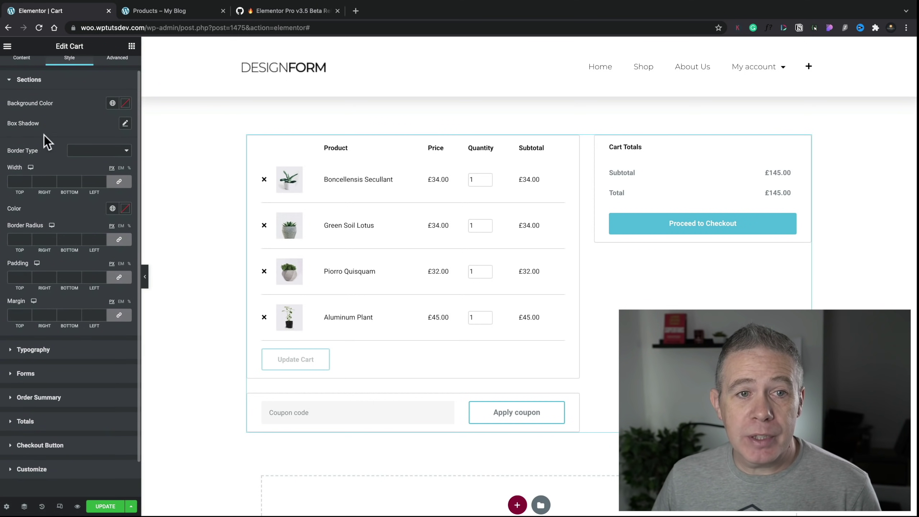
pyautogui.click(11, 81)
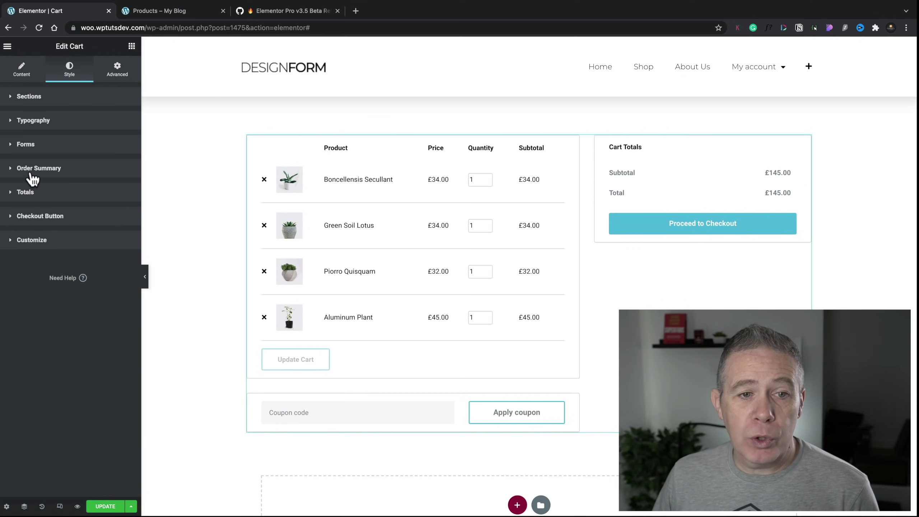
# Step: Give the Proceed to Checkout button a Classic background using green global Saved Color #4
pyautogui.click(31, 218)
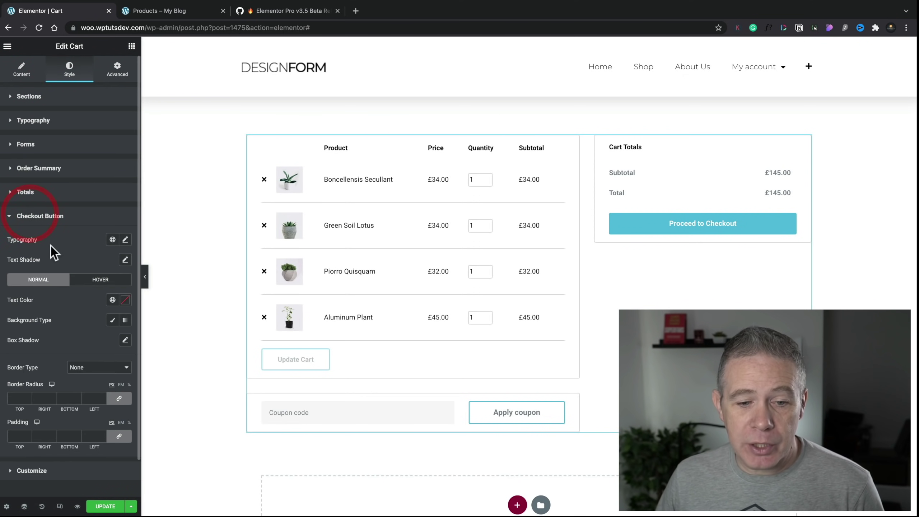
pyautogui.scroll(-2, 82, 380)
pyautogui.click(112, 294)
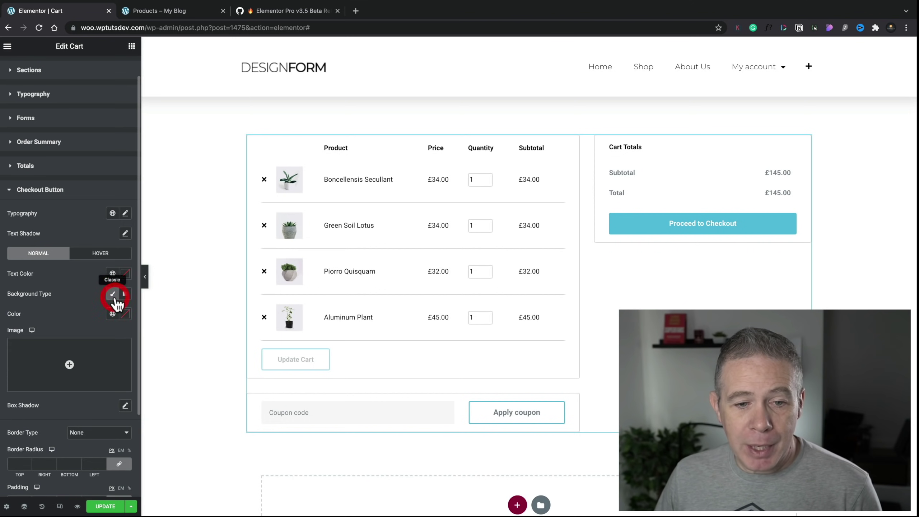
pyautogui.click(112, 315)
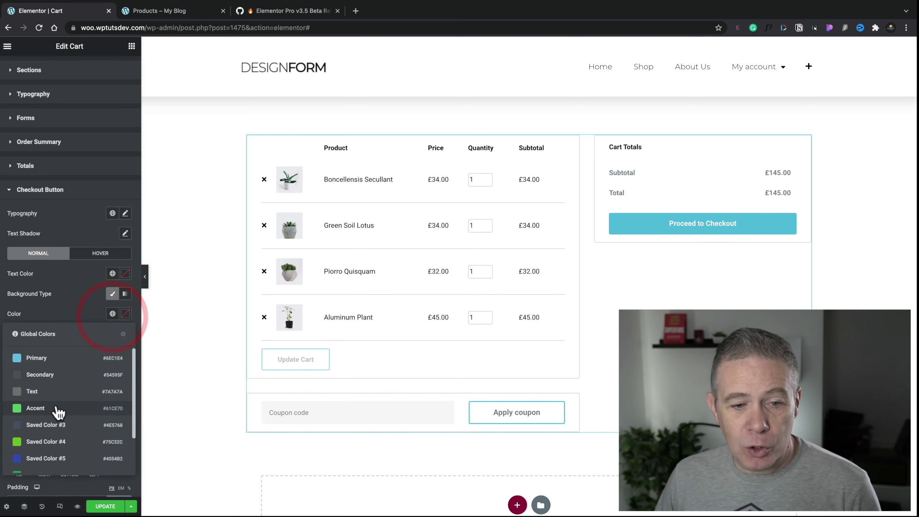
pyautogui.click(44, 441)
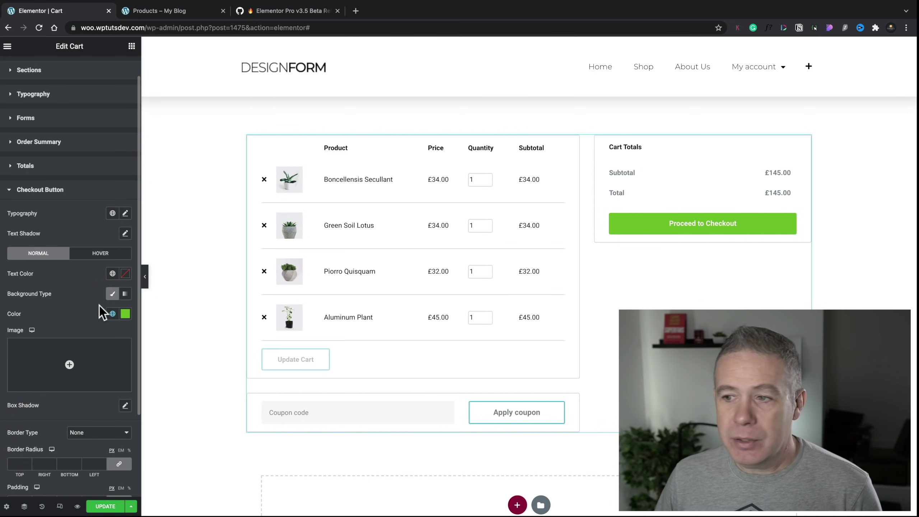
pyautogui.click(65, 195)
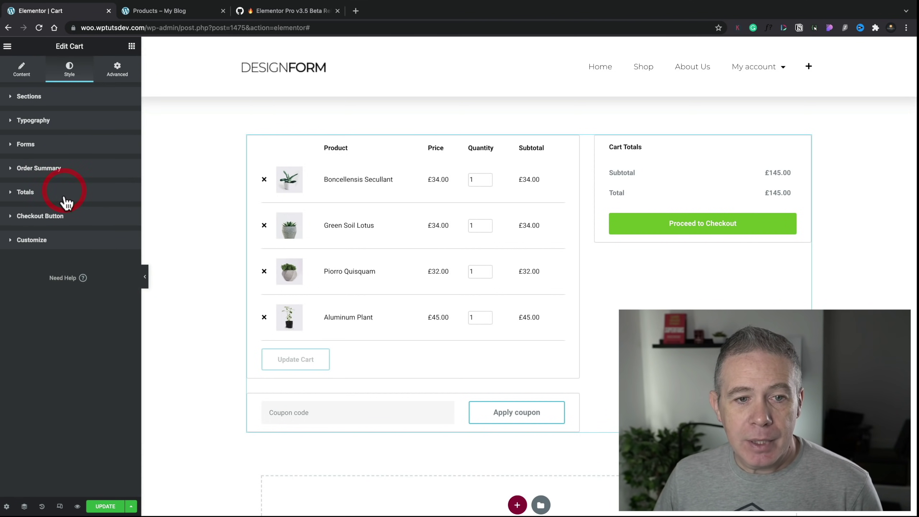
# Step: Add Order Summary to the Customize sections and review its styling options
pyautogui.click(50, 241)
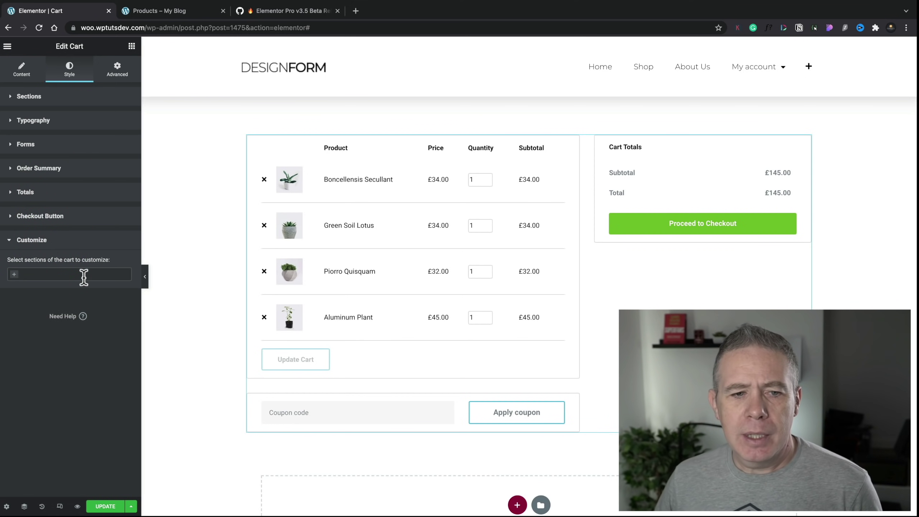
pyautogui.click(14, 276)
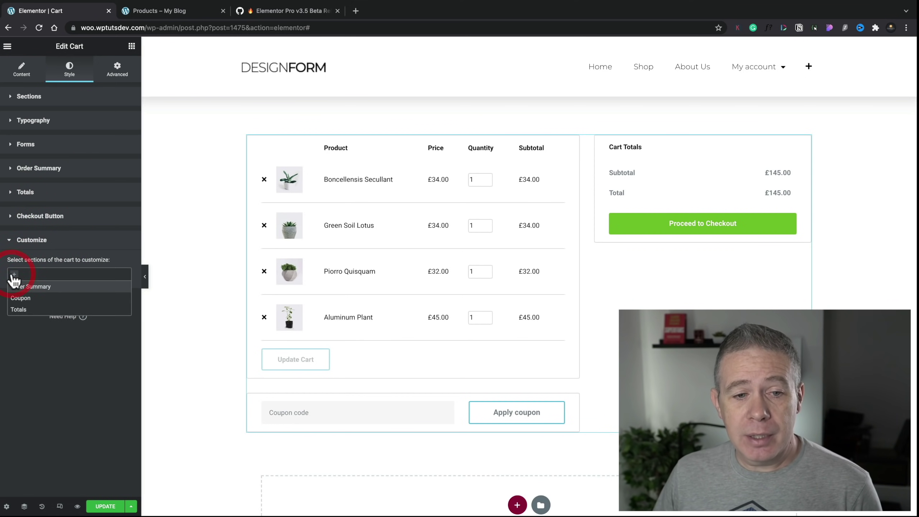
pyautogui.click(36, 289)
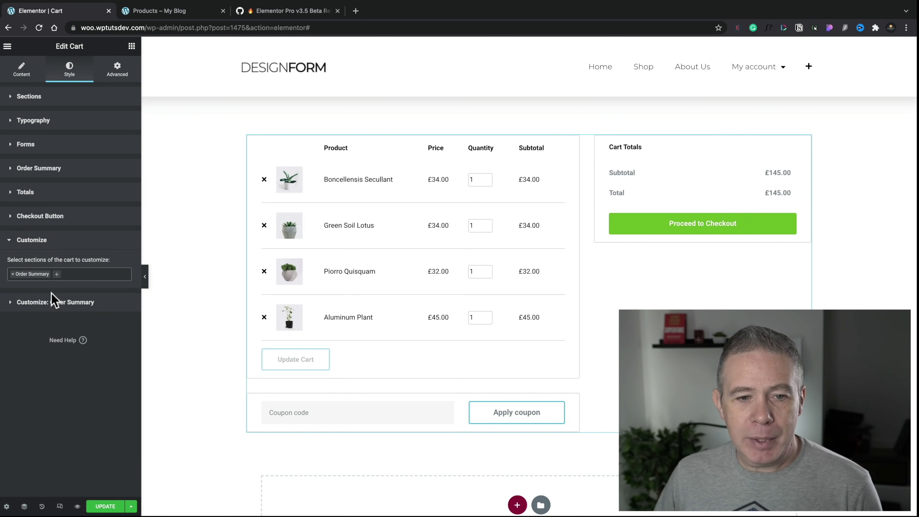
pyautogui.click(52, 302)
pyautogui.scroll(-3, 60, 368)
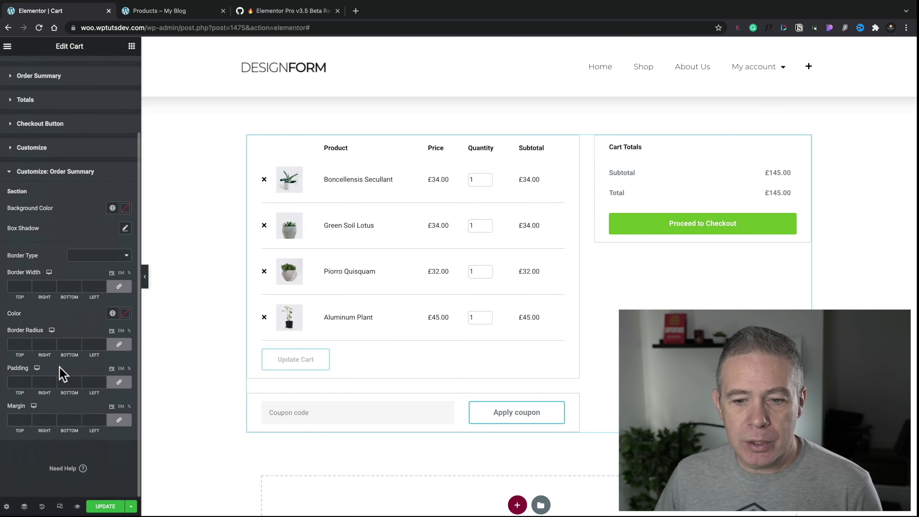
pyautogui.scroll(3, 59, 370)
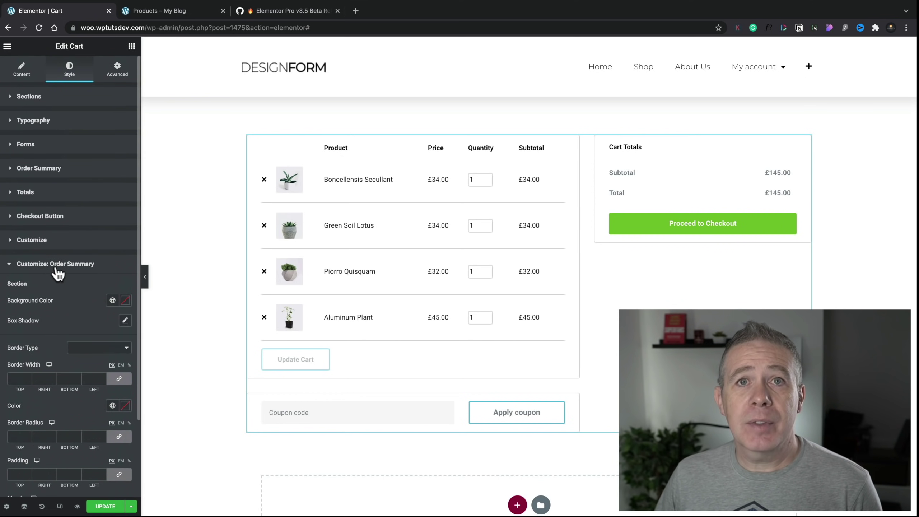
pyautogui.click(56, 264)
# Step: Add Coupon and Totals to the customised sections and view the Coupon styling options
pyautogui.click(36, 240)
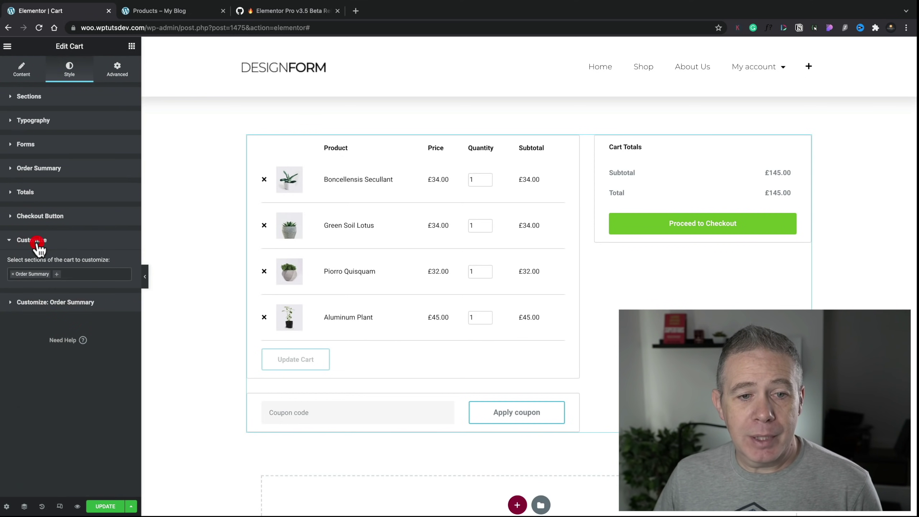
pyautogui.click(57, 274)
pyautogui.click(35, 298)
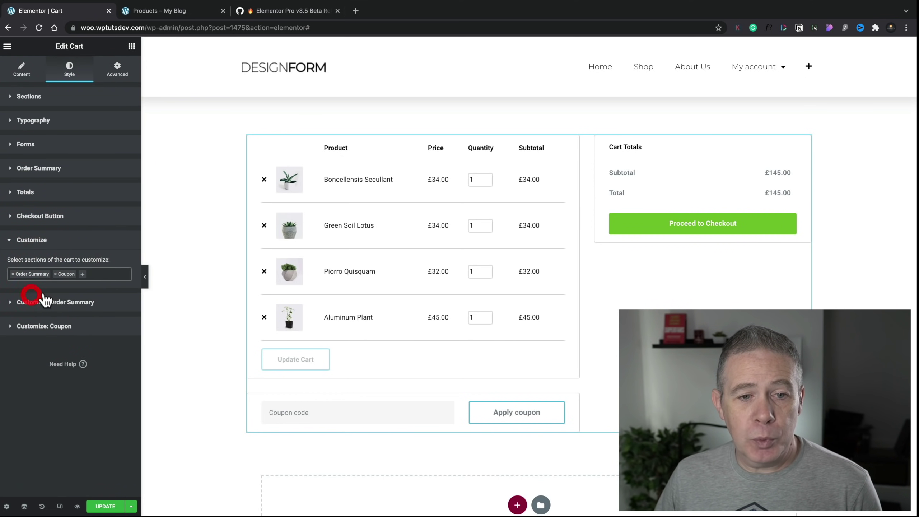
pyautogui.click(83, 274)
pyautogui.click(29, 311)
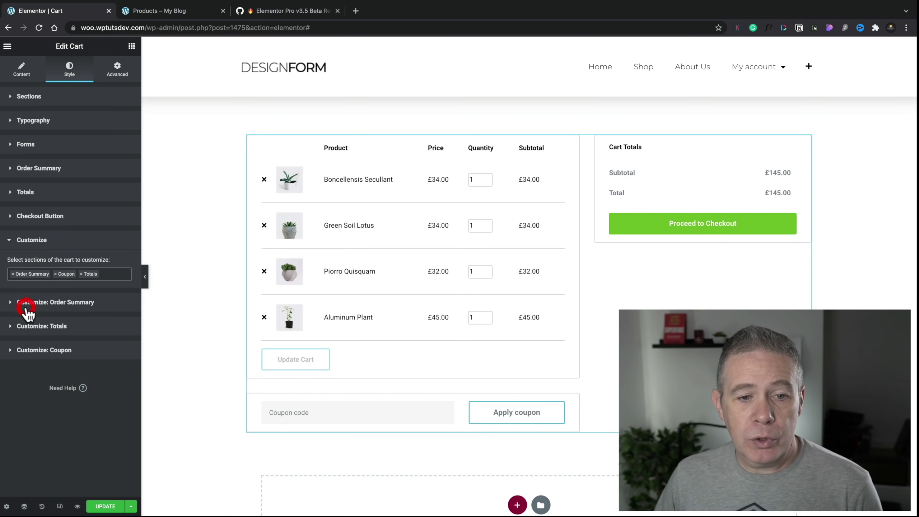
pyautogui.click(61, 351)
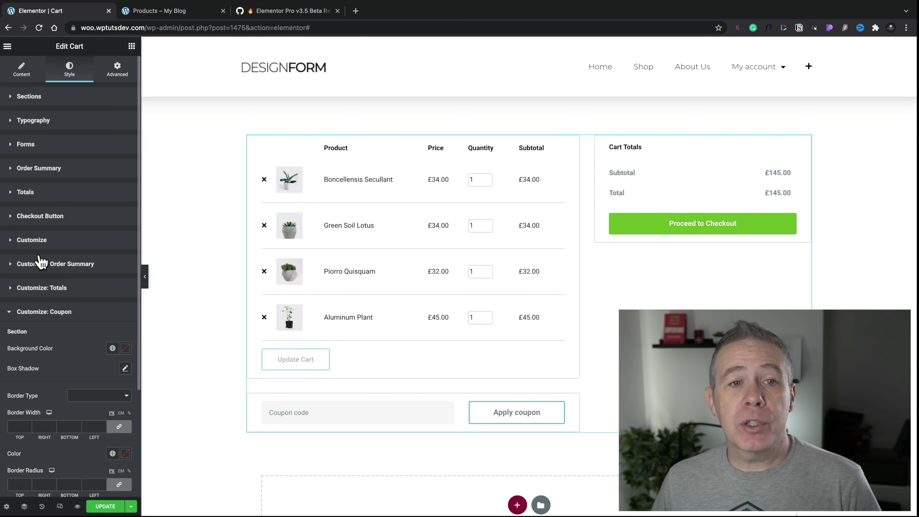
pyautogui.click(21, 71)
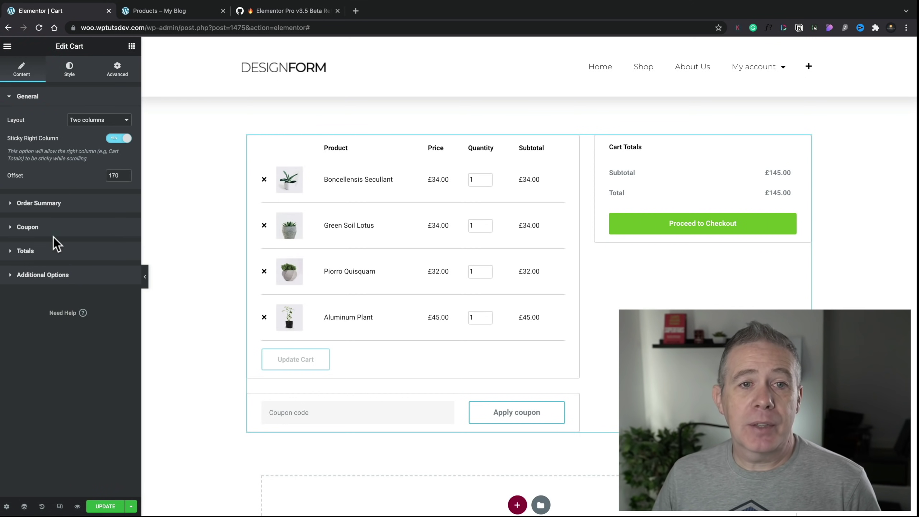
# Step: Save the Cart page with UPDATE and switch to the store's Shop page
pyautogui.click(69, 69)
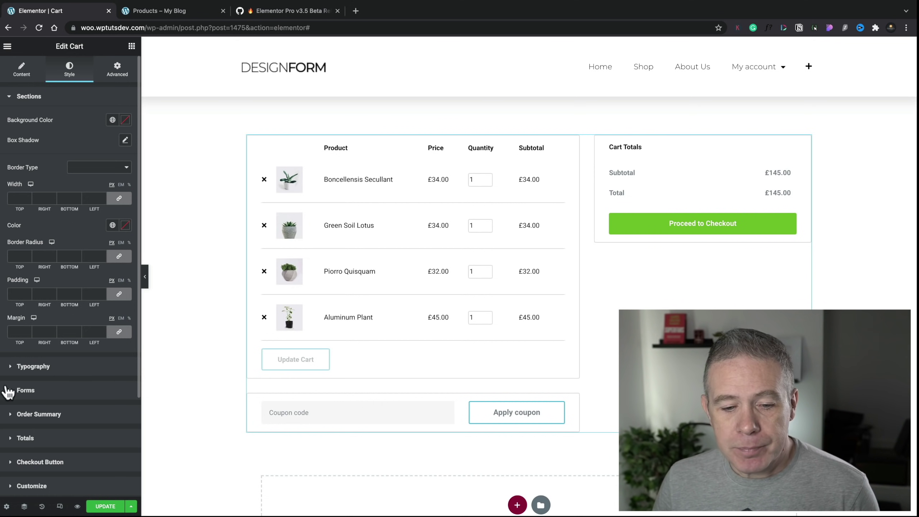
pyautogui.click(105, 505)
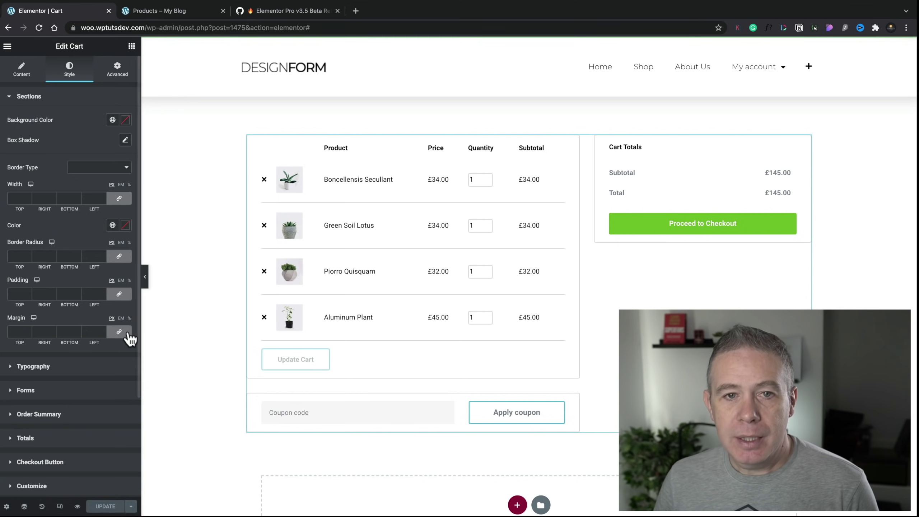
pyautogui.click(164, 11)
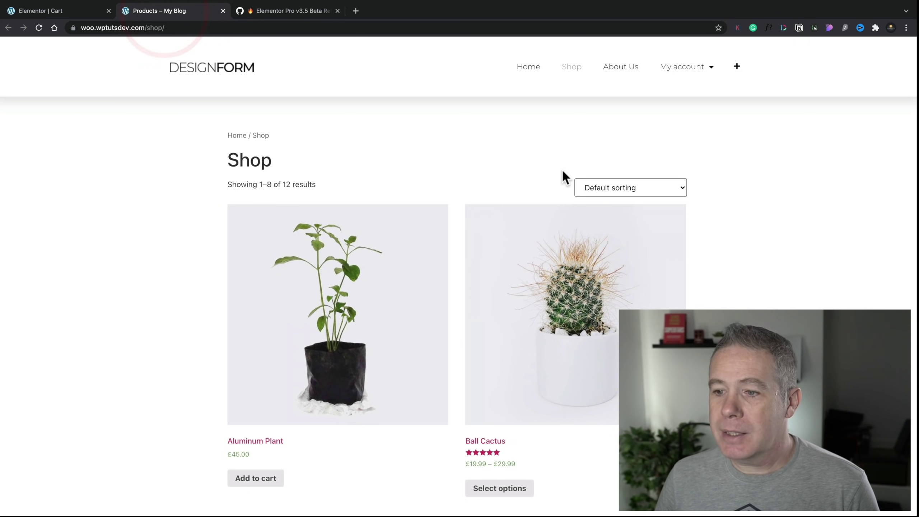
# Step: Add the Aluminum Plant to the cart, then proceed from the £190.00 cart to the empty checkout
pyautogui.click(244, 483)
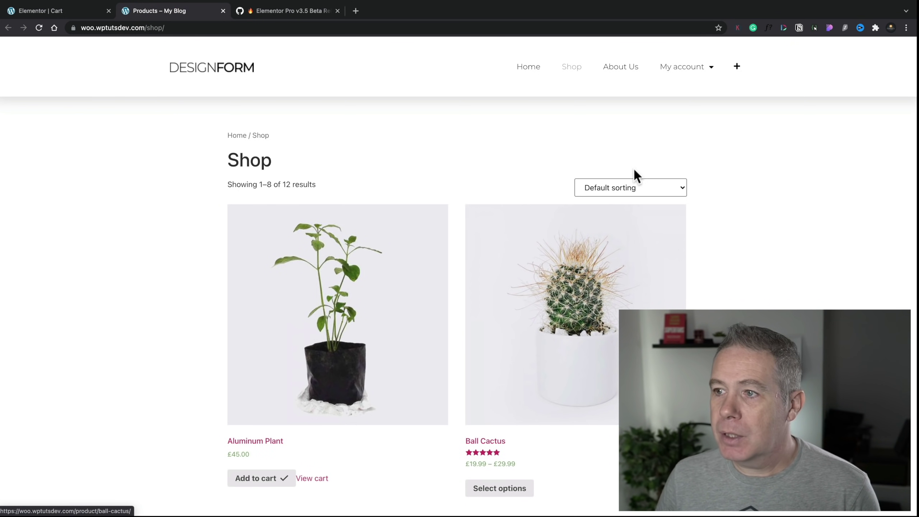
pyautogui.moveTo(714, 70)
pyautogui.click(688, 94)
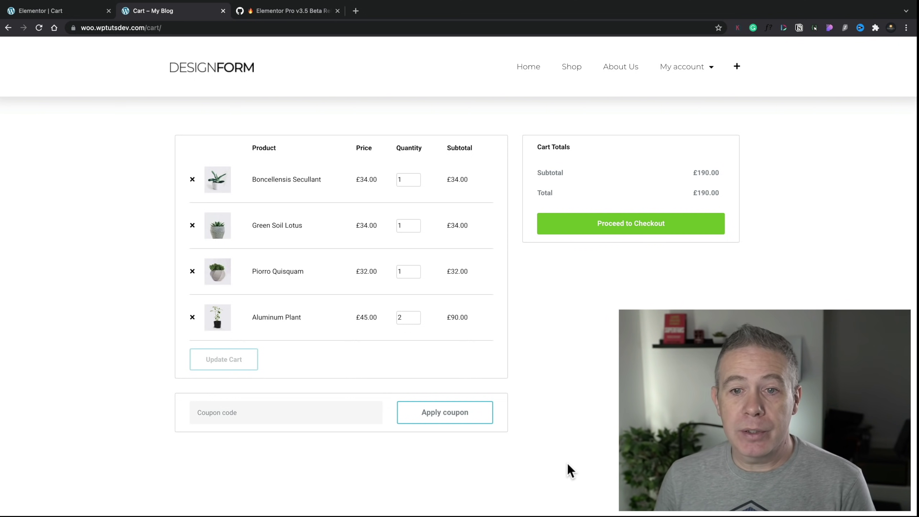
pyautogui.click(645, 225)
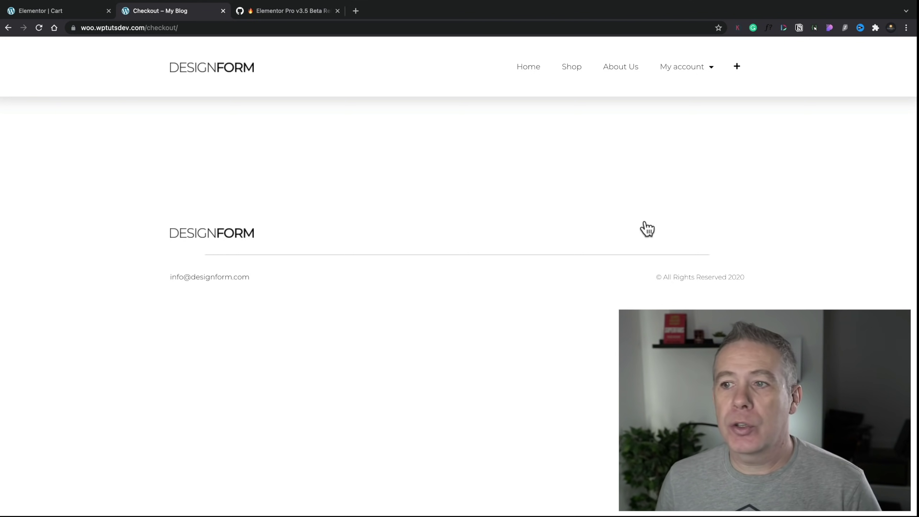
# Step: Exit the Cart page's Elementor editor to the dashboard and edit the Checkout page with Elementor
pyautogui.click(48, 11)
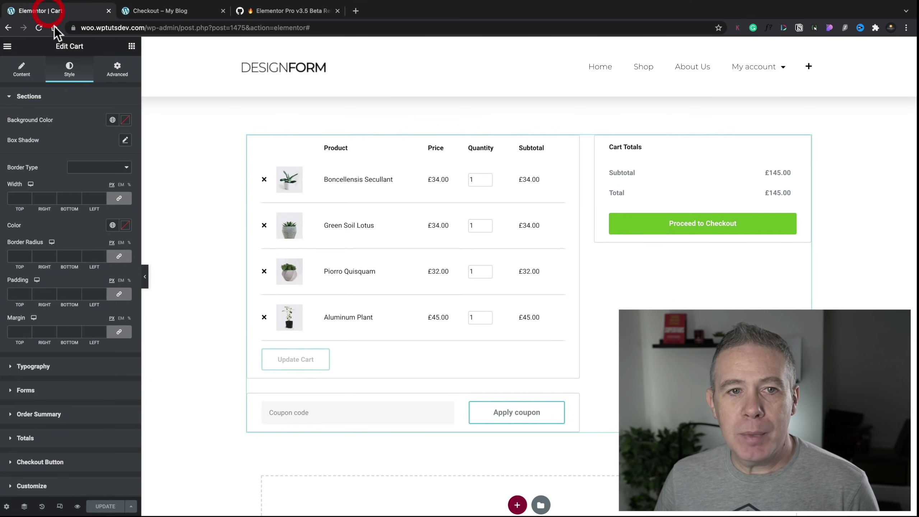
pyautogui.click(9, 47)
pyautogui.click(77, 215)
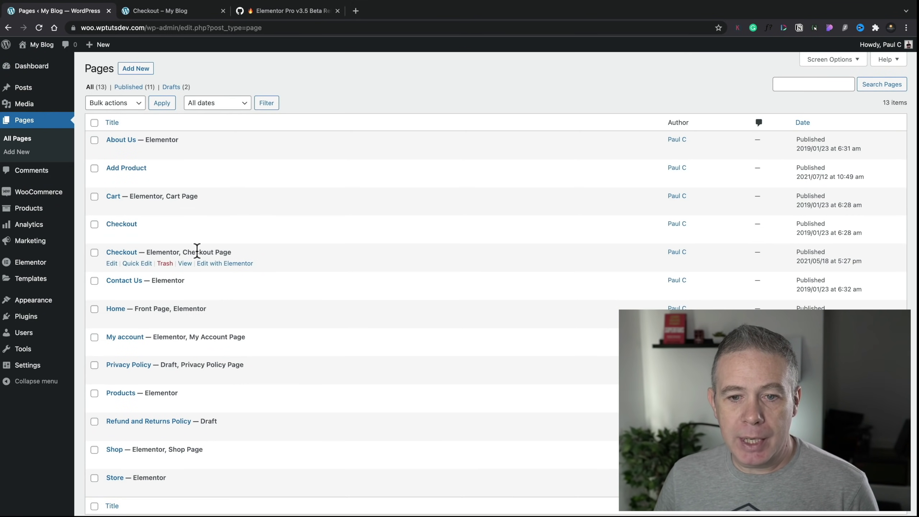
pyautogui.click(227, 264)
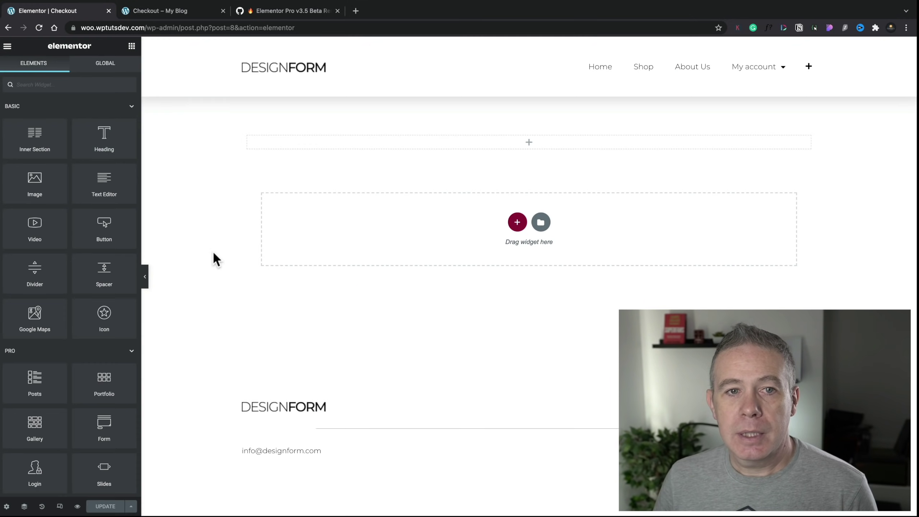
# Step: Drop the Checkout widget, found by searching 'chec', into the page's top section
pyautogui.write('check')
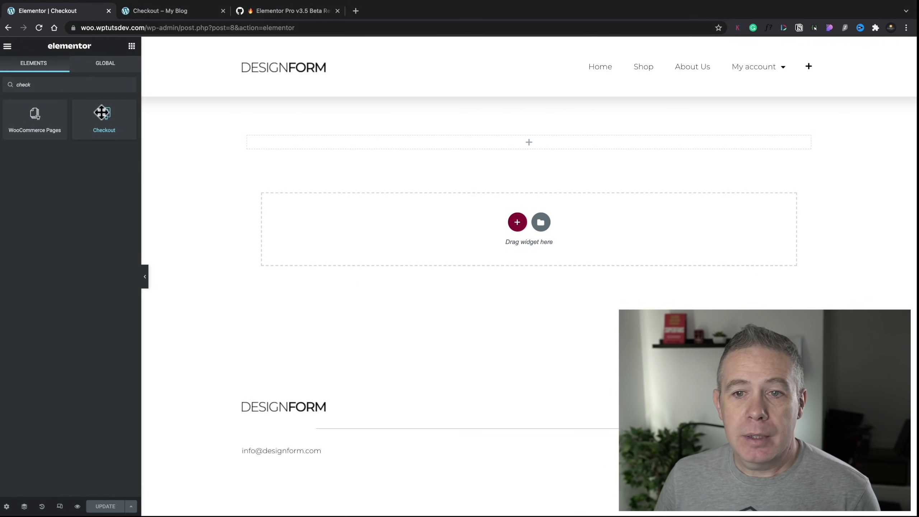
pyautogui.moveTo(104, 115); pyautogui.dragTo(353, 142)
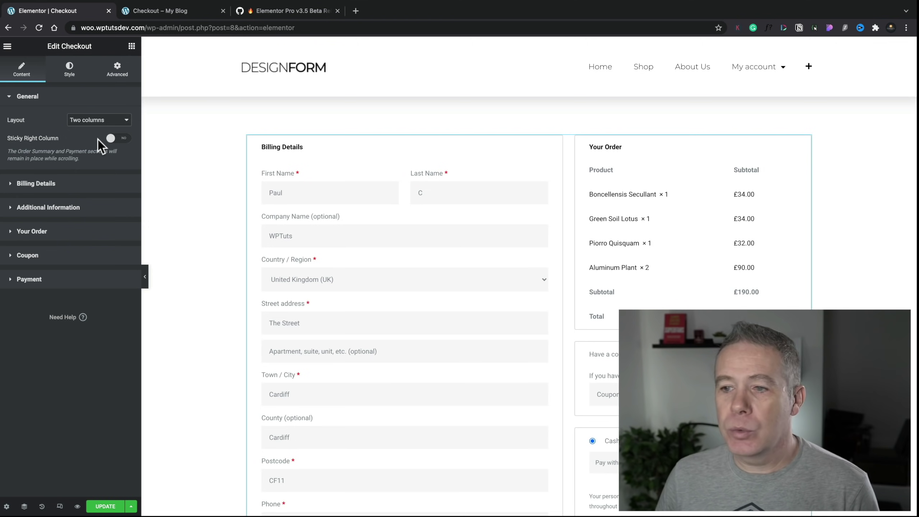
pyautogui.click(108, 120)
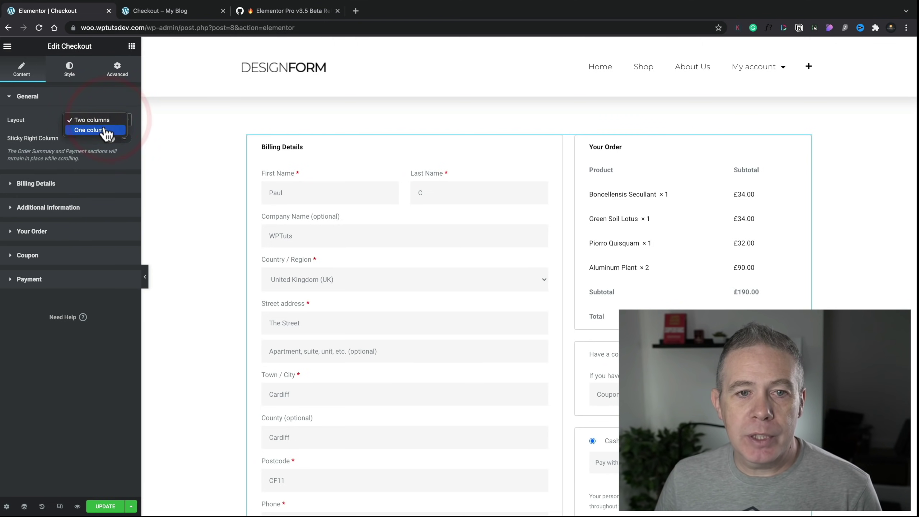
pyautogui.click(88, 130)
pyautogui.scroll(-10, 307, 329)
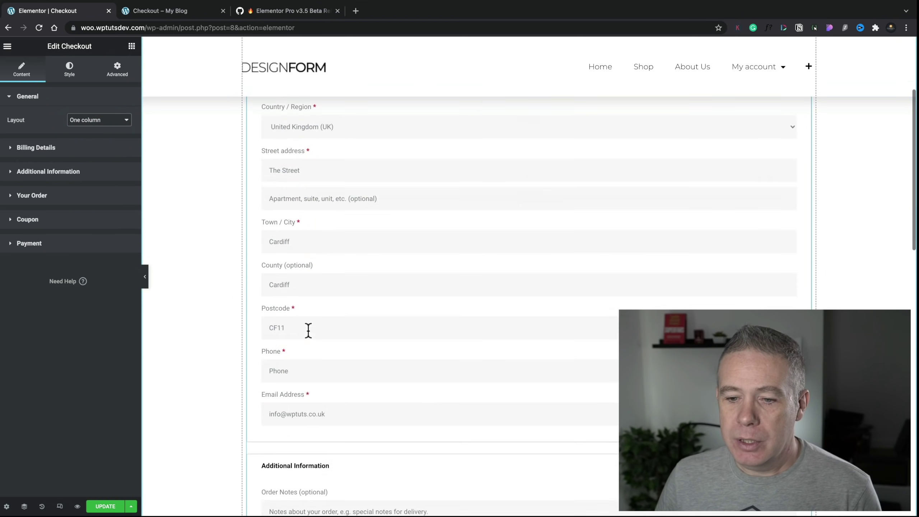
pyautogui.scroll(10, 308, 331)
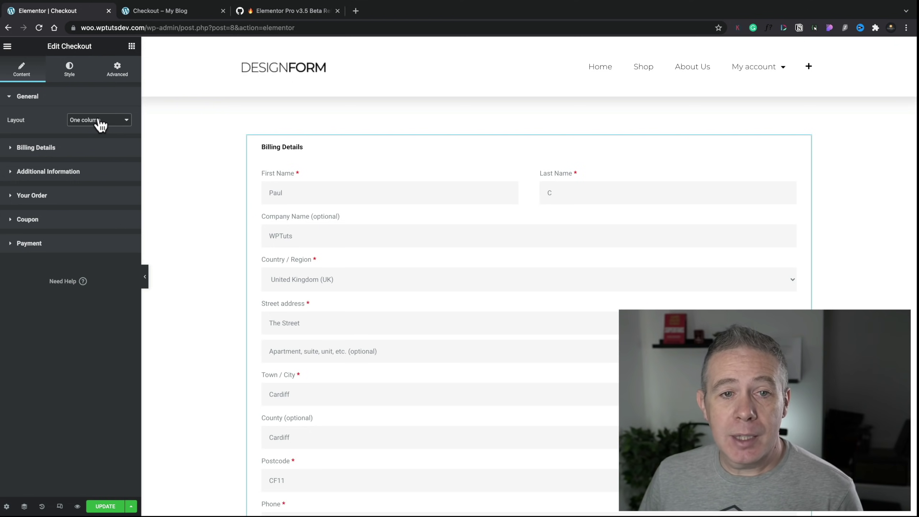
pyautogui.click(100, 123)
pyautogui.click(99, 111)
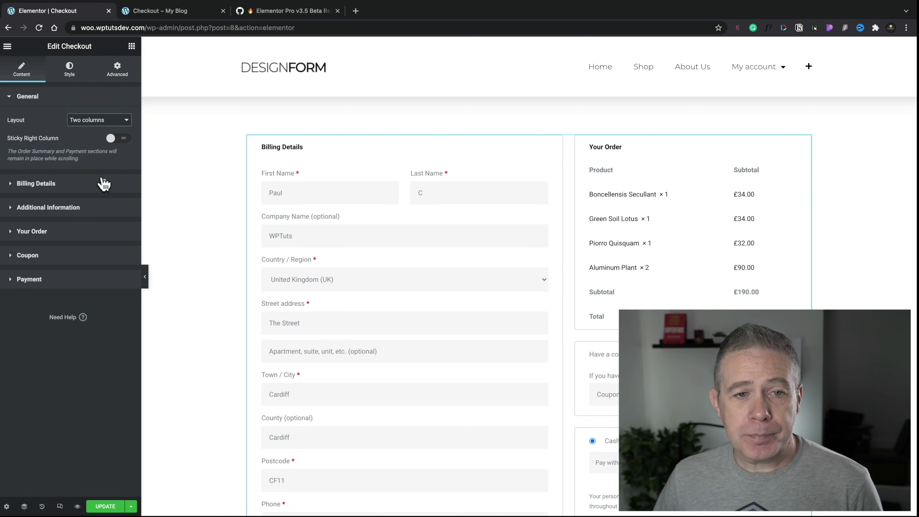
pyautogui.click(54, 184)
# Step: Try the User Info dynamic tag as the First Name default value, then remove it, leaving it empty
pyautogui.scroll(-1, 78, 282)
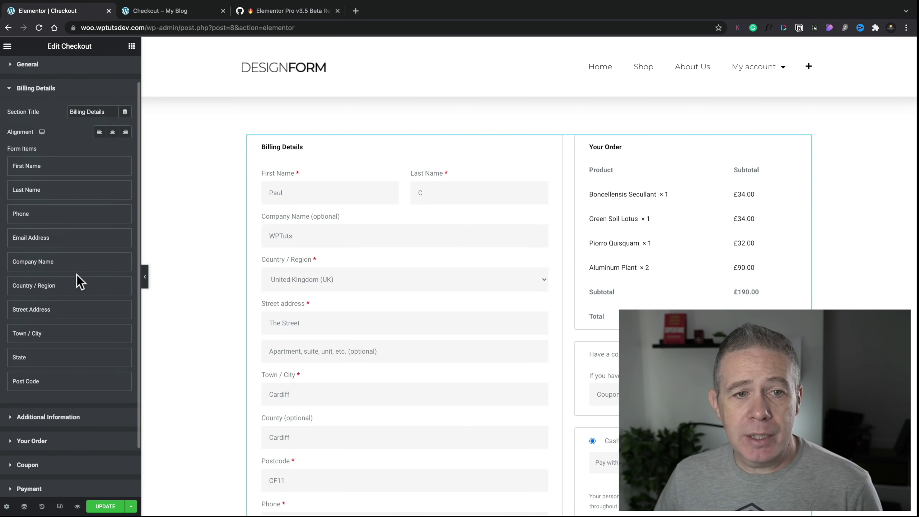
pyautogui.click(61, 170)
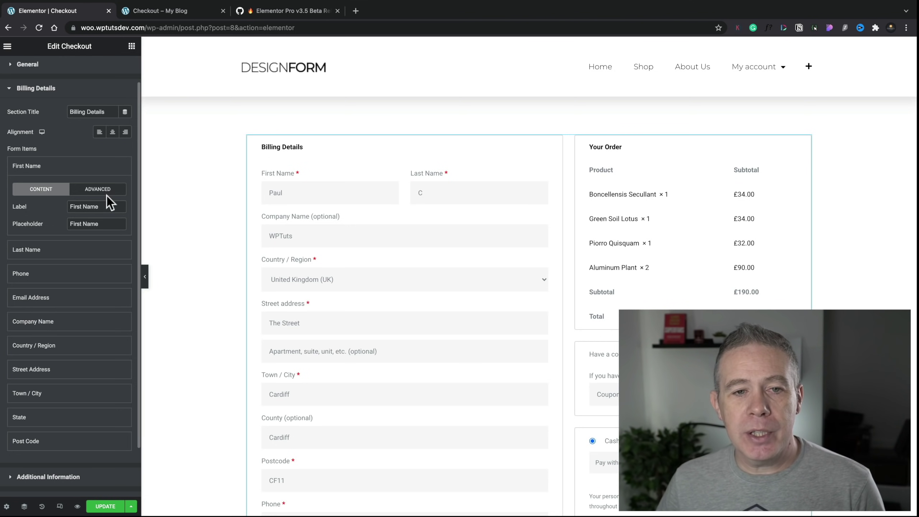
pyautogui.click(88, 189)
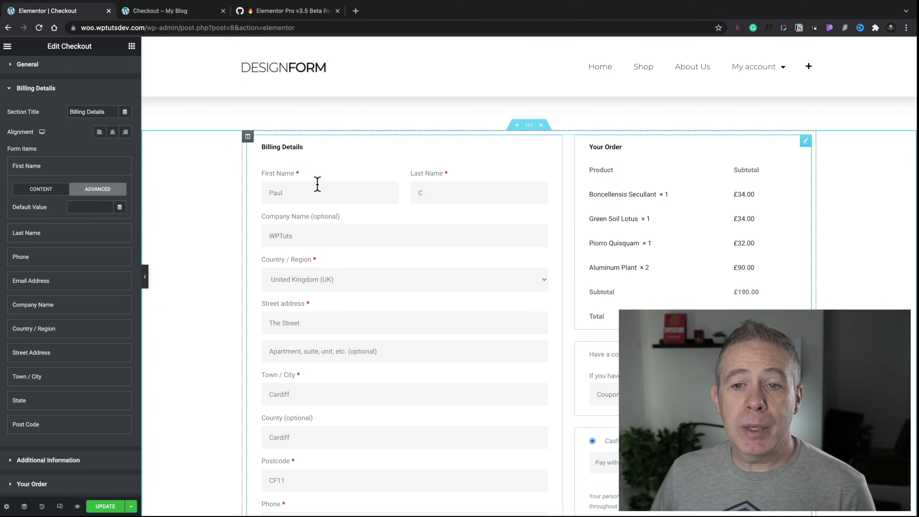
pyautogui.click(119, 209)
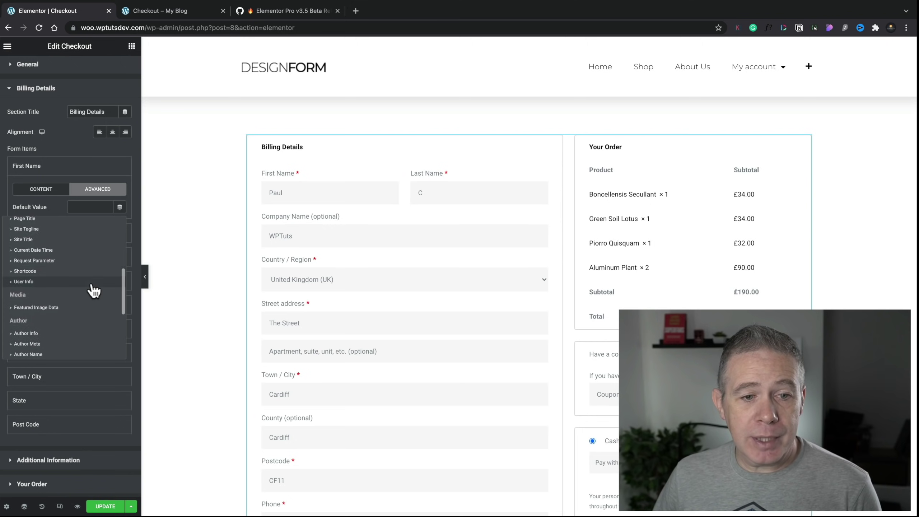
pyautogui.click(40, 291)
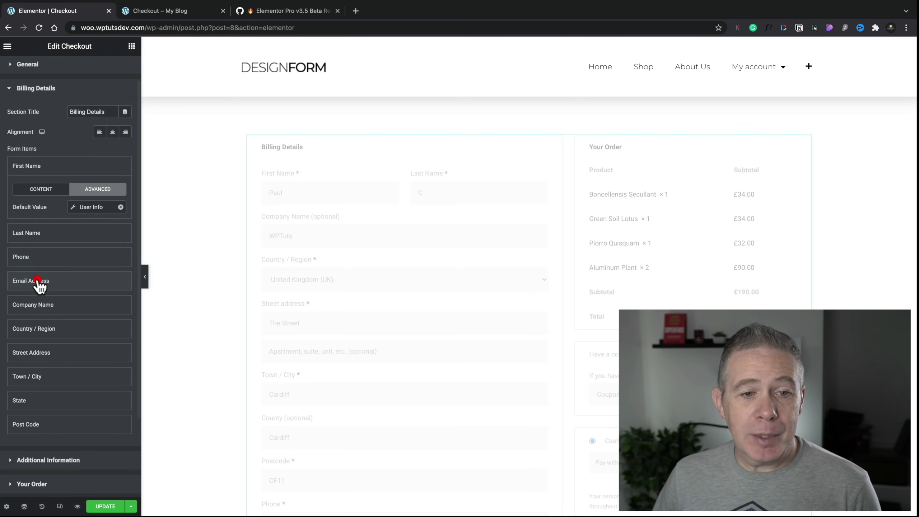
pyautogui.click(77, 207)
pyautogui.click(162, 250)
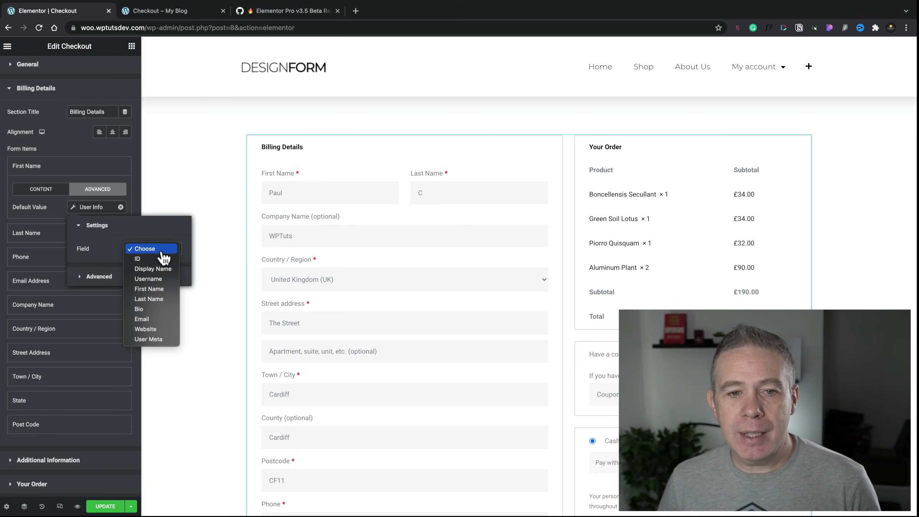
pyautogui.click(120, 208)
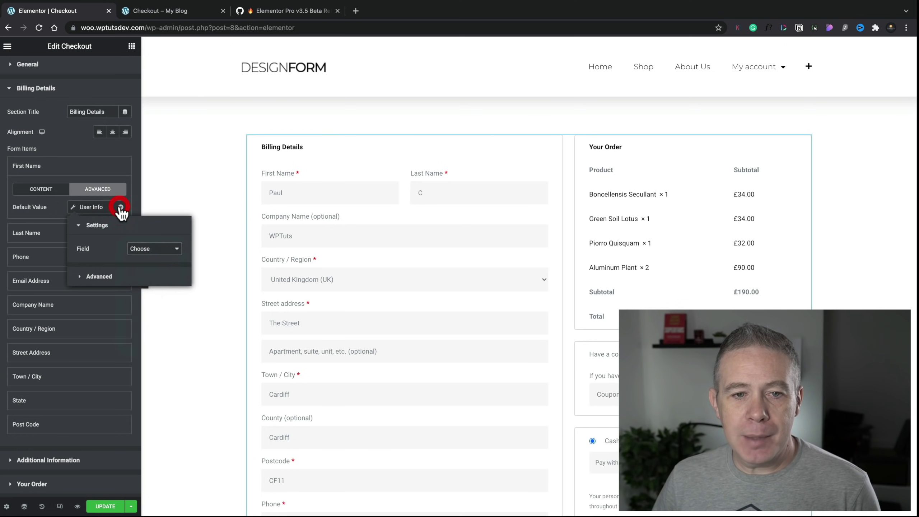
pyautogui.click(121, 207)
pyautogui.click(90, 305)
# Step: Show the Additional Information settings and review the Order Notes item's label and advanced options
pyautogui.click(48, 398)
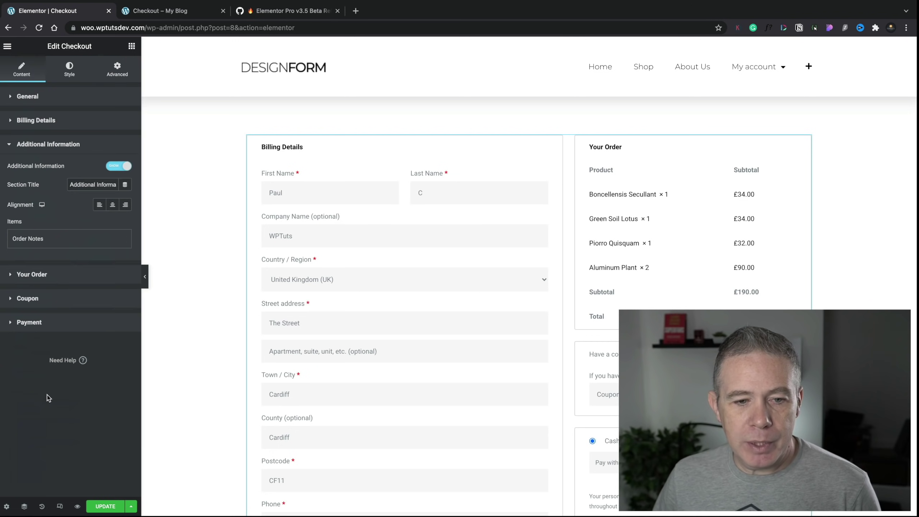
pyautogui.click(39, 240)
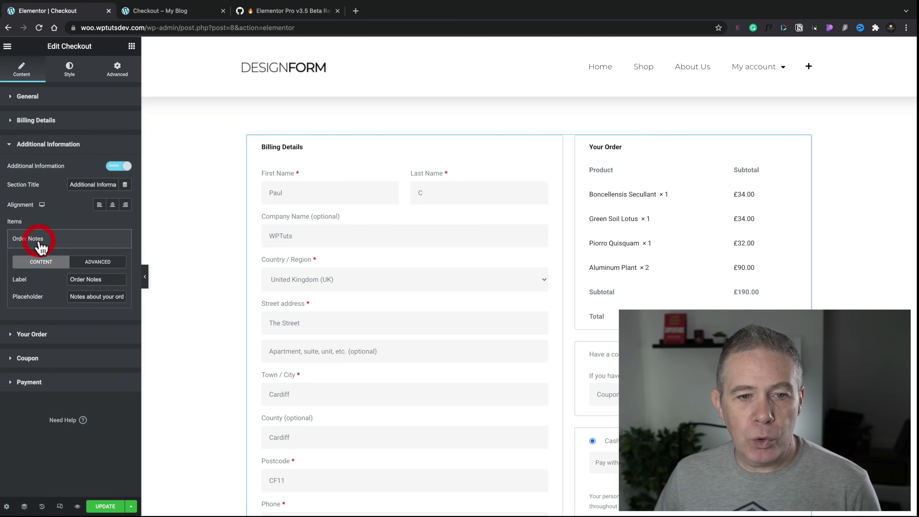
pyautogui.click(87, 264)
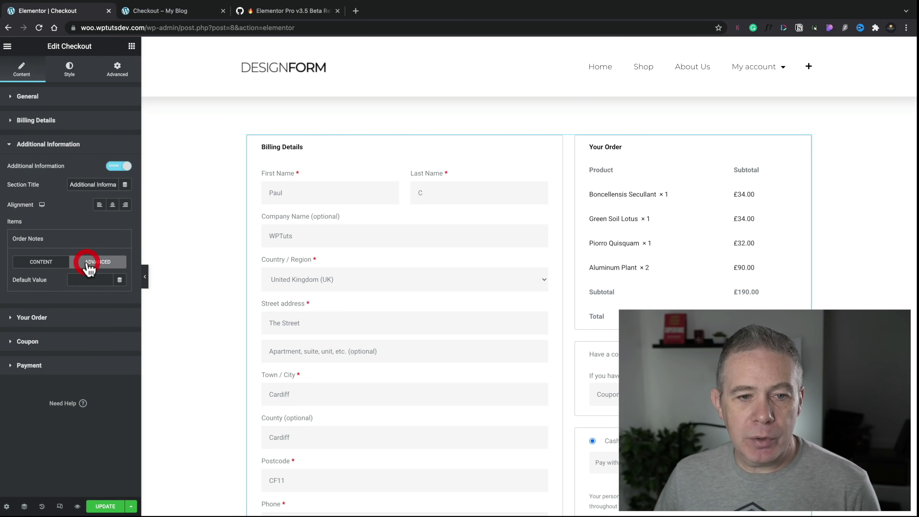
pyautogui.click(47, 264)
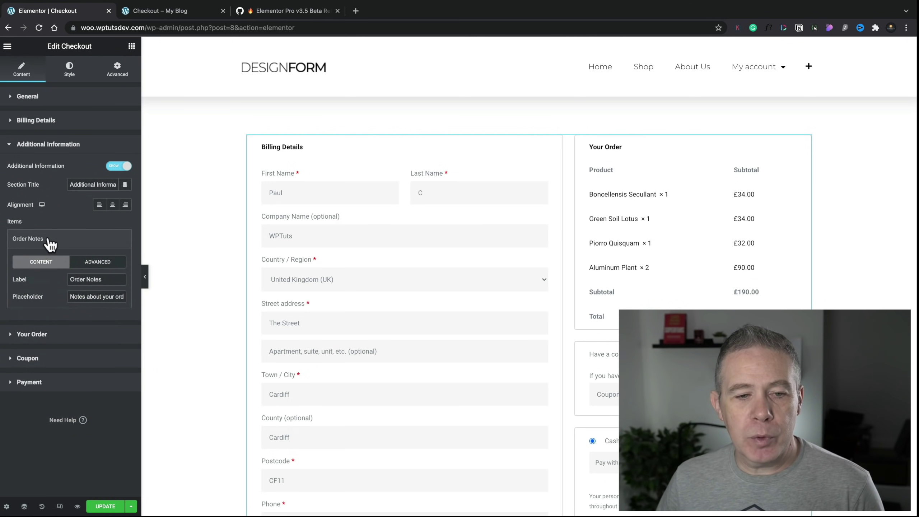
# Step: Step through the Your Order and Coupon settings to Payment's terms and conditions options
pyautogui.click(46, 333)
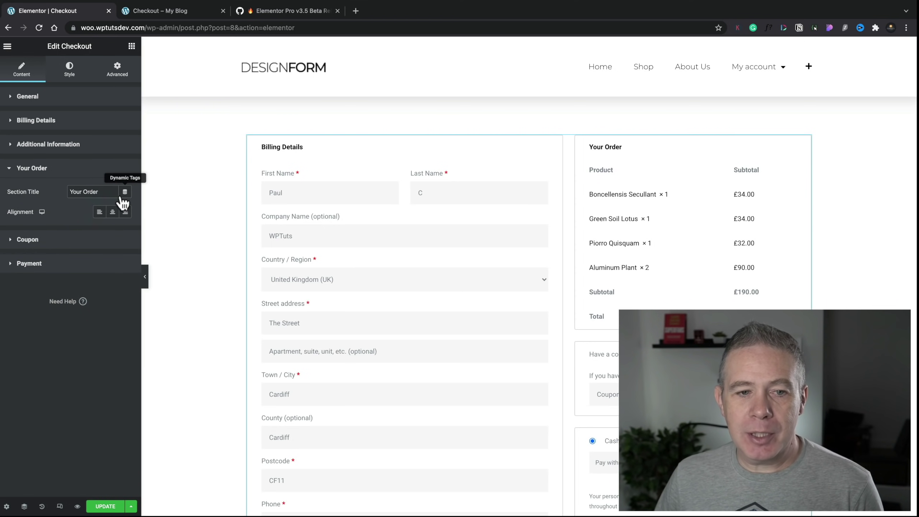
pyautogui.click(37, 239)
pyautogui.click(41, 286)
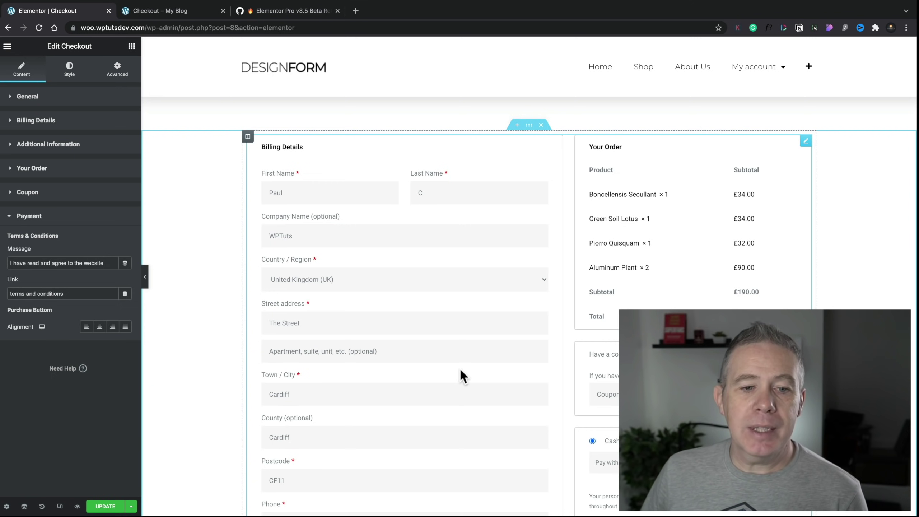
pyautogui.scroll(-1, 460, 370)
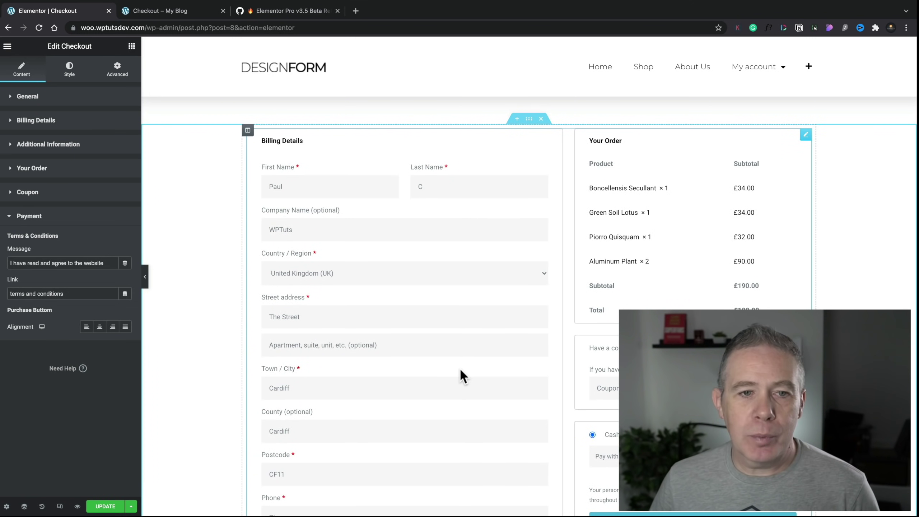
pyautogui.click(36, 121)
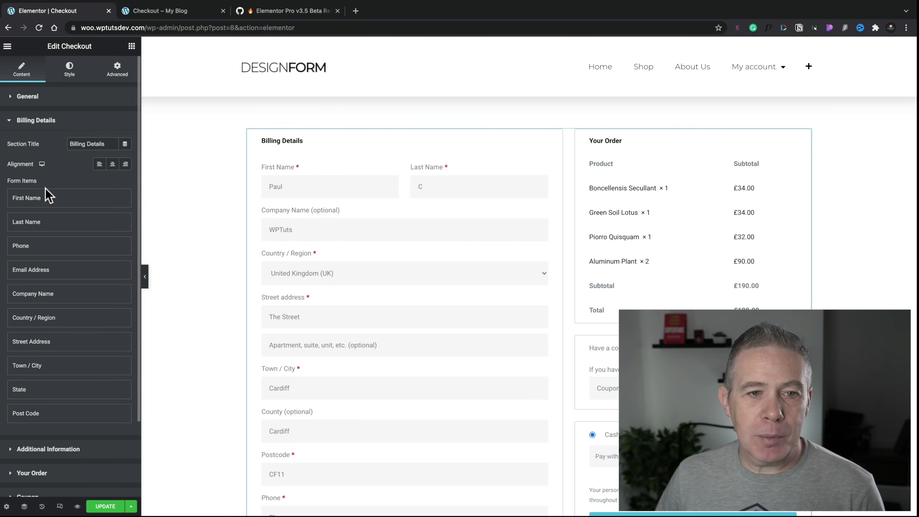
pyautogui.click(41, 204)
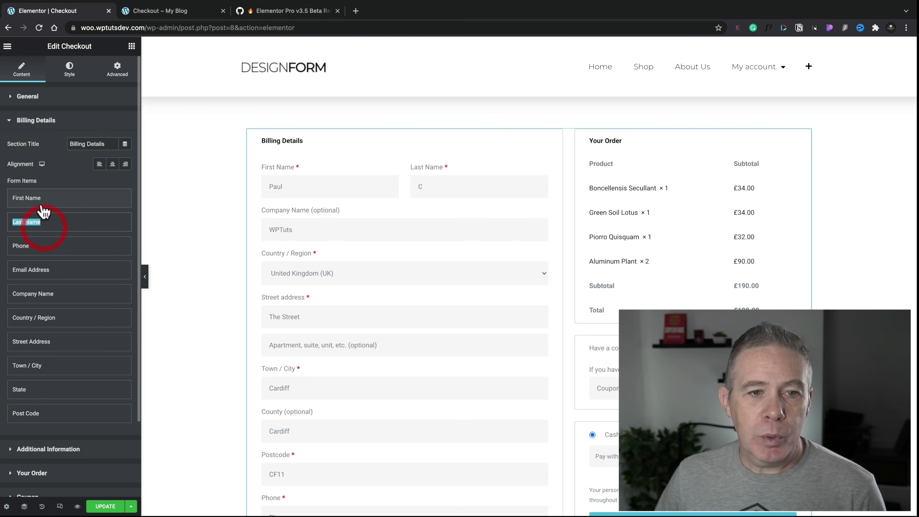
pyautogui.click(74, 198)
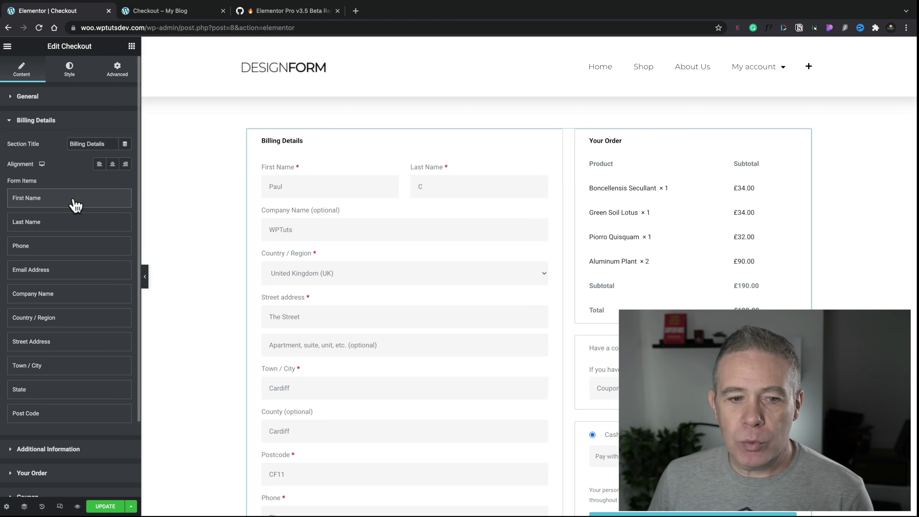
# Step: Browse the Checkout widget's Style settings, opening and closing the Customize sections list without changes
pyautogui.click(69, 68)
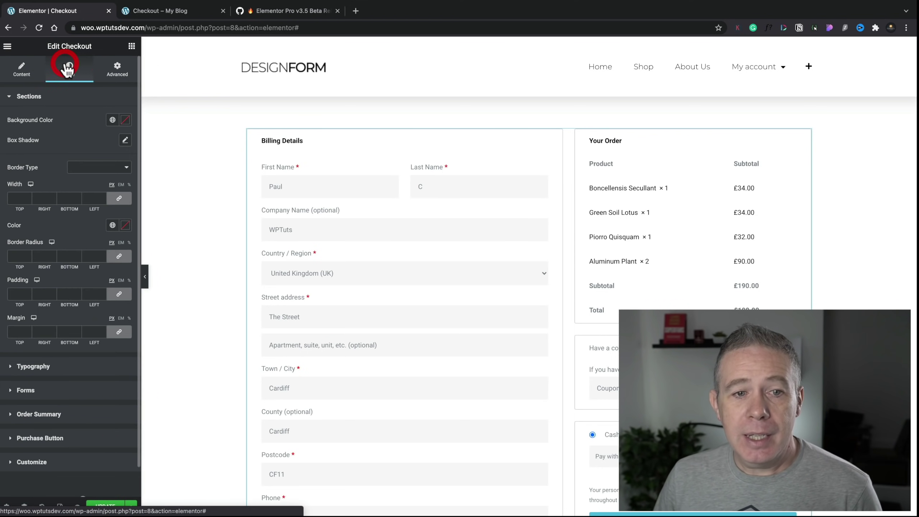
pyautogui.scroll(-1, 73, 320)
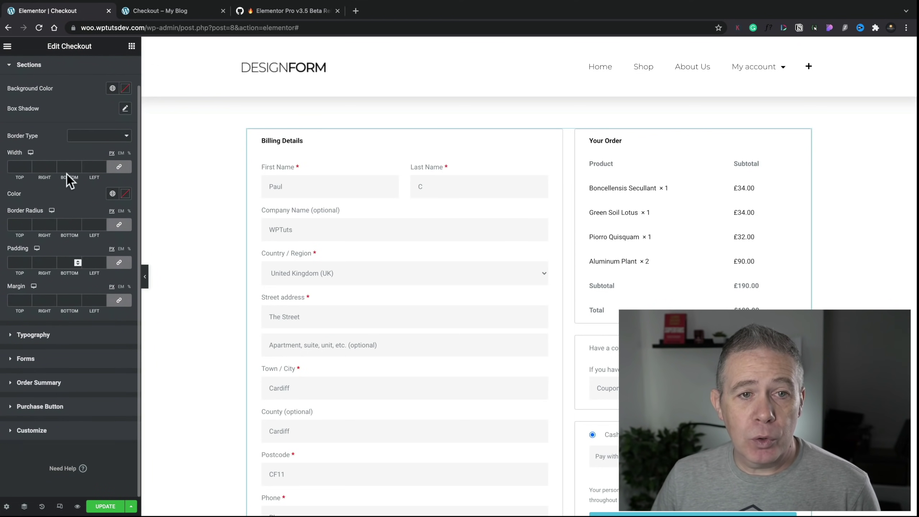
pyautogui.click(55, 65)
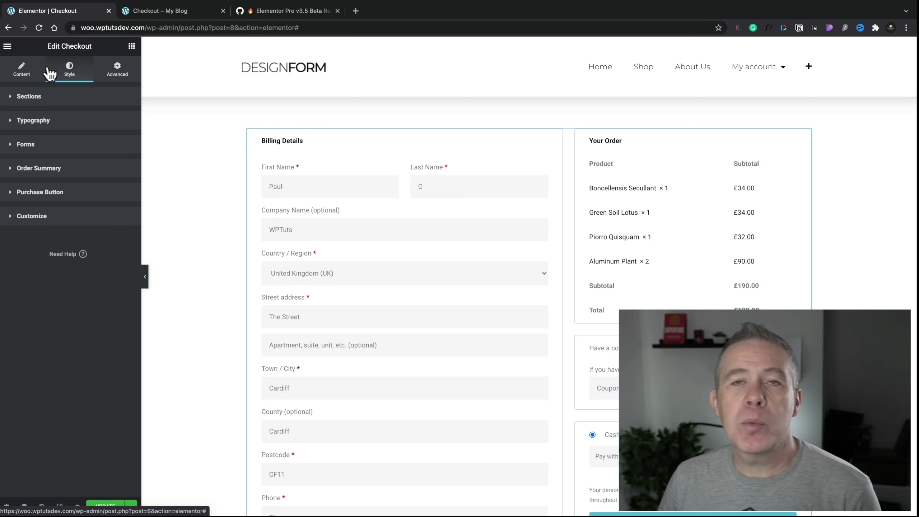
pyautogui.click(42, 216)
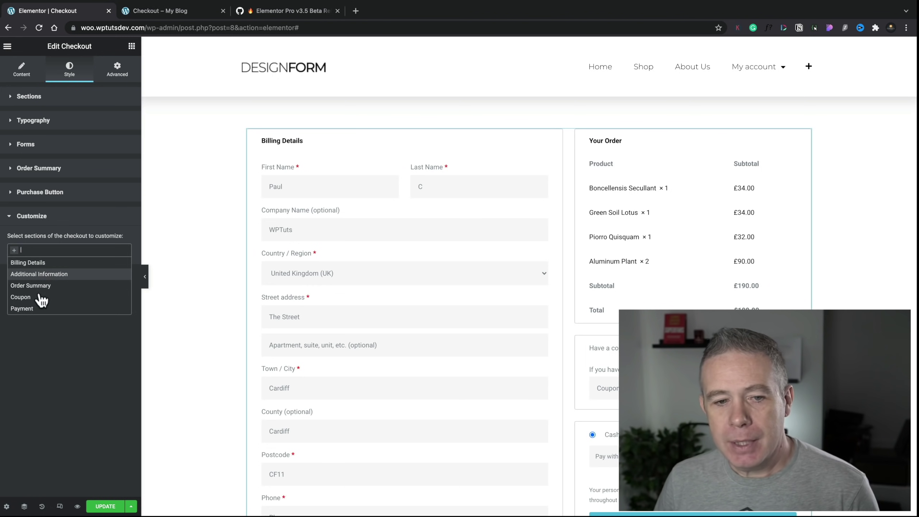
pyautogui.click(33, 377)
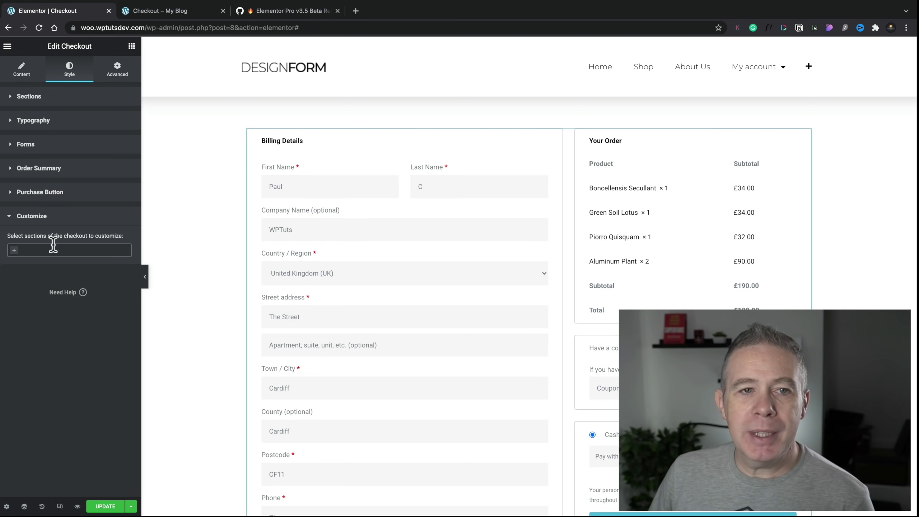
pyautogui.click(20, 72)
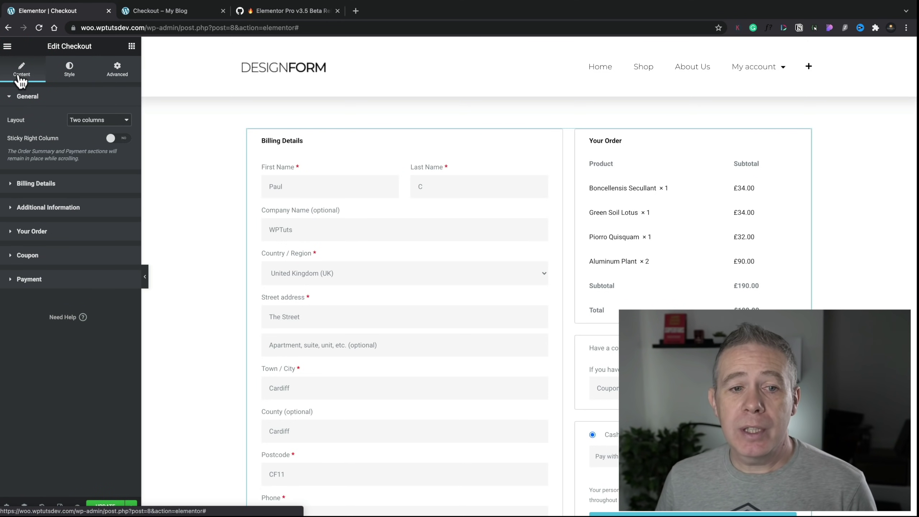
pyautogui.click(72, 69)
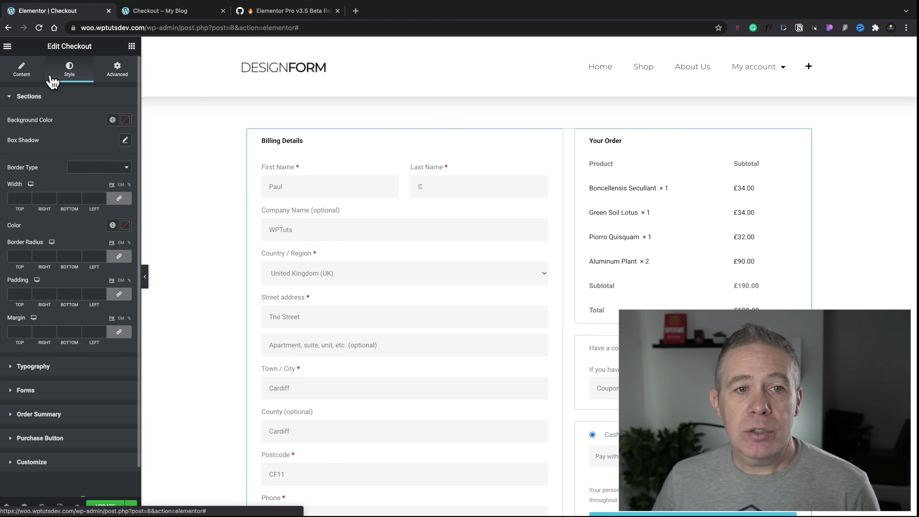
pyautogui.click(33, 97)
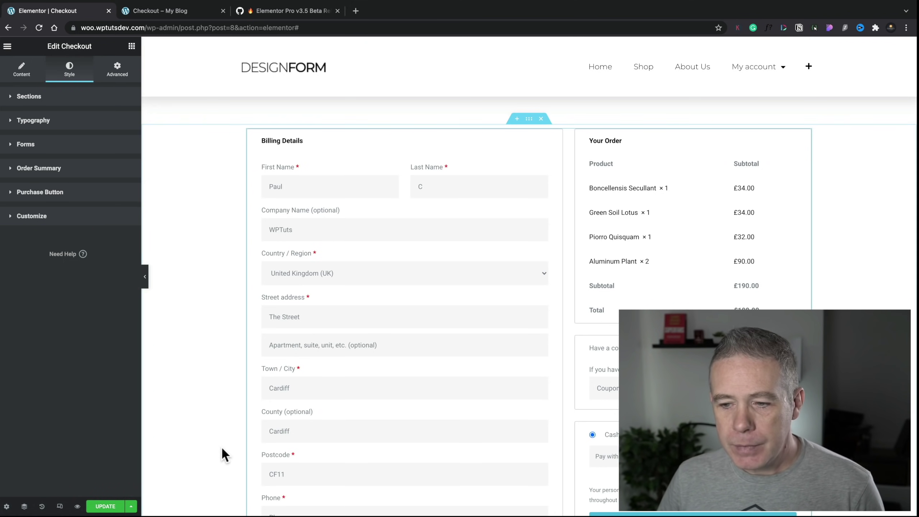
pyautogui.scroll(-8, 222, 452)
pyautogui.scroll(8, 222, 450)
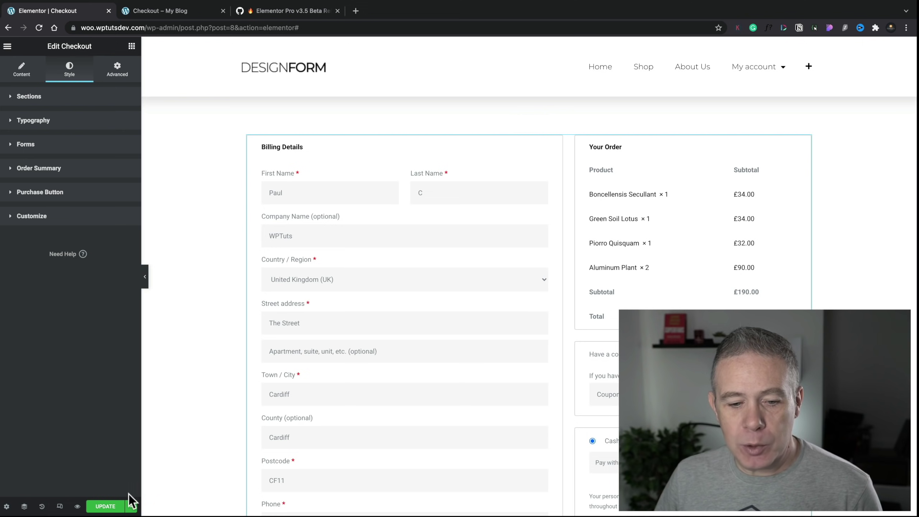
# Step: Save the Checkout page changes with Update
pyautogui.click(110, 506)
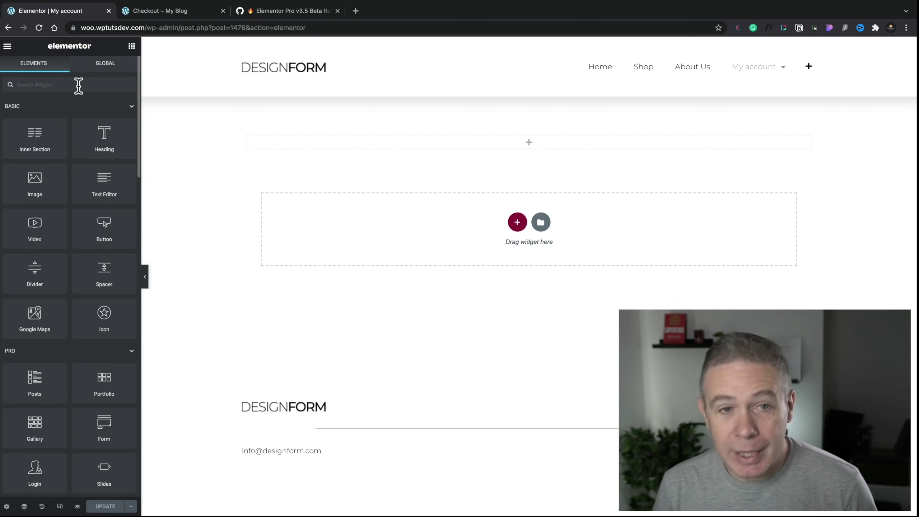
# Step: Drop the My Account widget, searched as 'accou', onto the page and set Layout to Horizontal
pyautogui.write('accou')
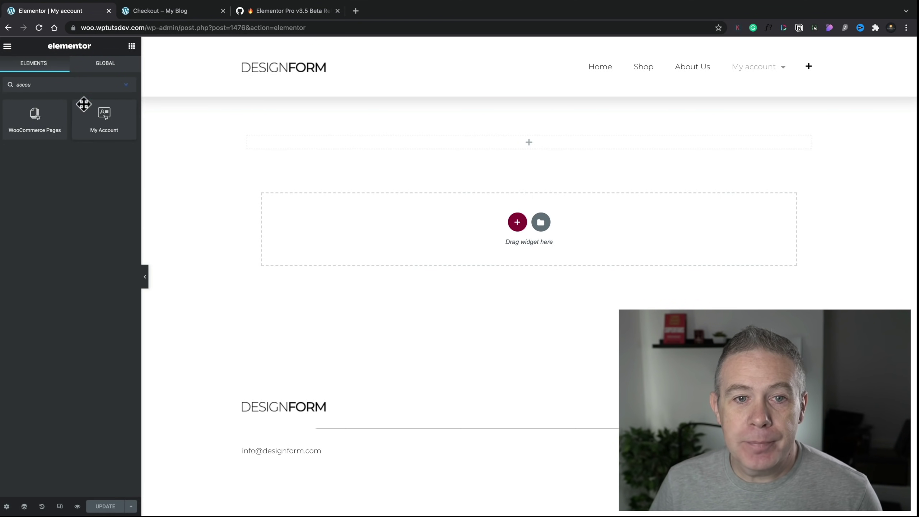
pyautogui.moveTo(87, 109); pyautogui.dragTo(336, 135)
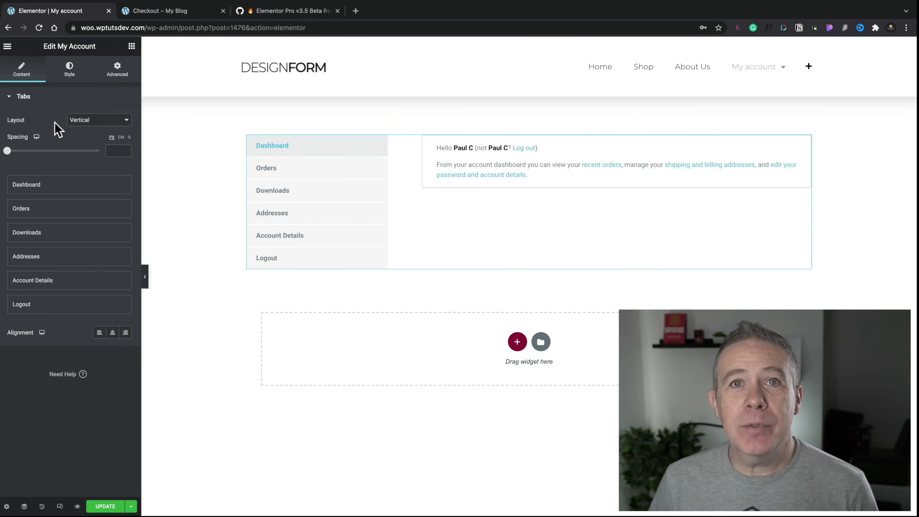
pyautogui.click(91, 120)
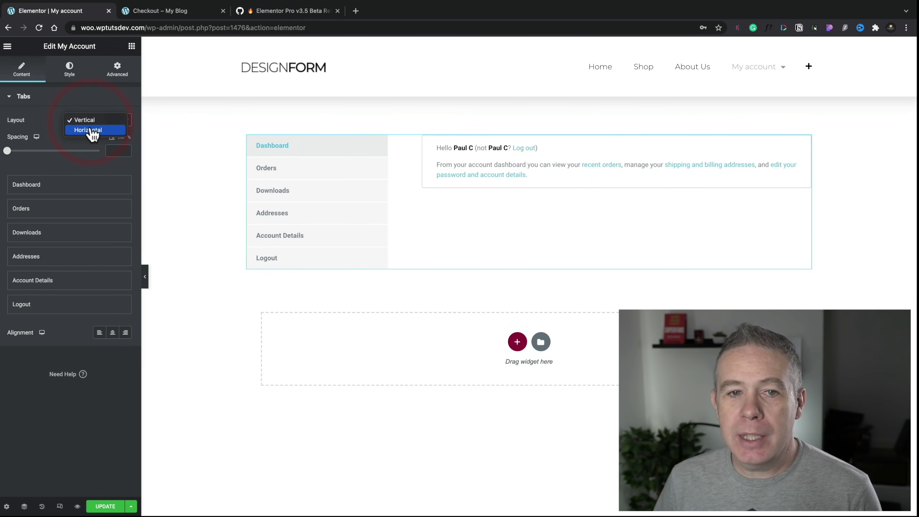
pyautogui.click(93, 131)
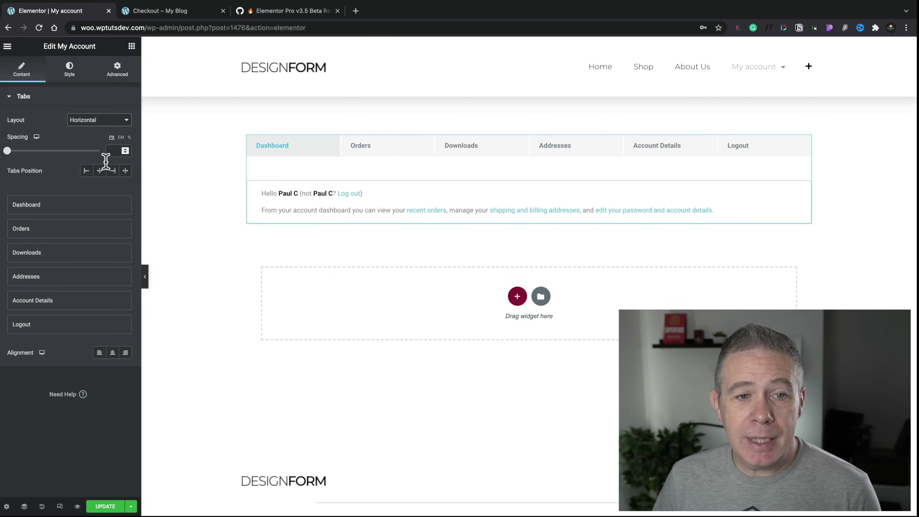
# Step: Try Center and End alignment for the tab labels, settling on Start
pyautogui.click(59, 205)
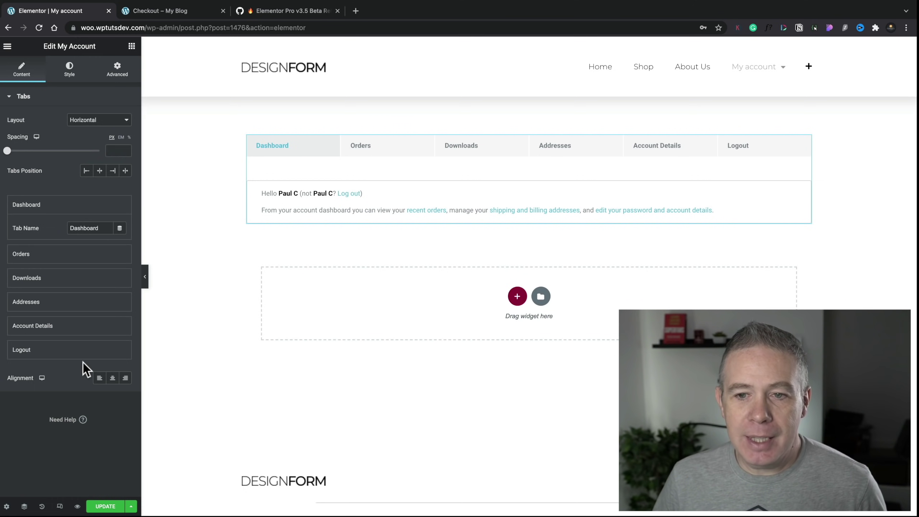
pyautogui.click(113, 378)
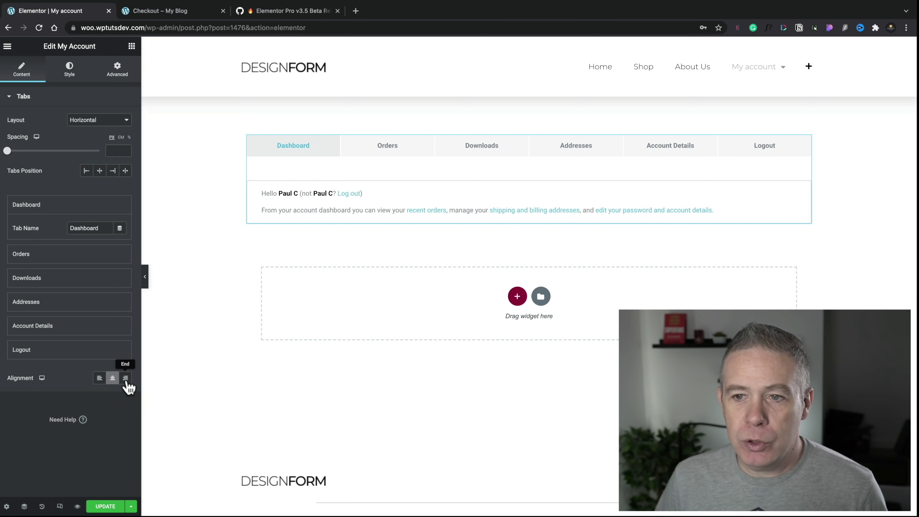
pyautogui.click(125, 378)
pyautogui.click(100, 379)
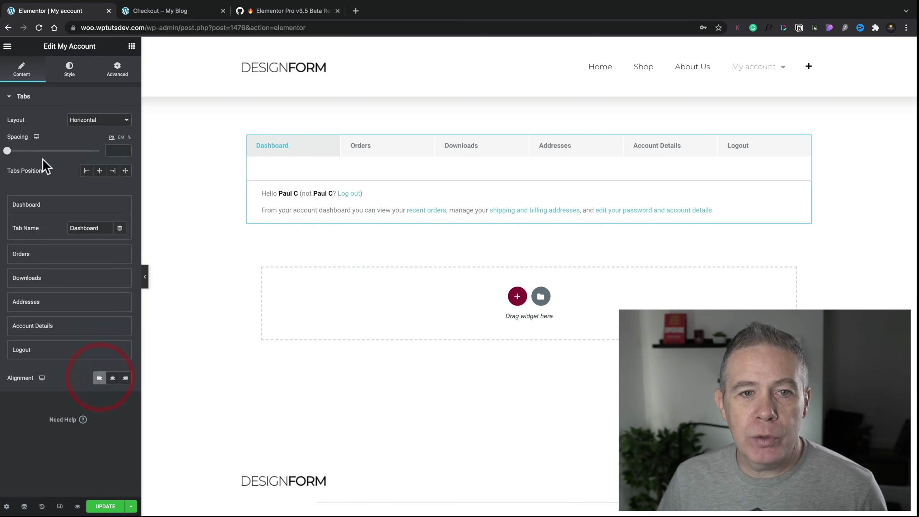
pyautogui.click(74, 77)
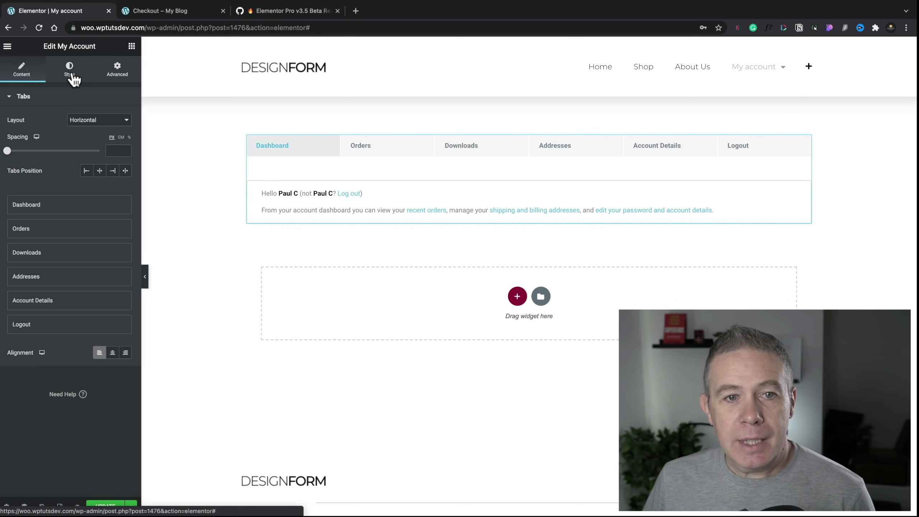
# Step: View the My Account widget's Style settings, collapsing Tabs and briefly checking Order Details
pyautogui.click(74, 77)
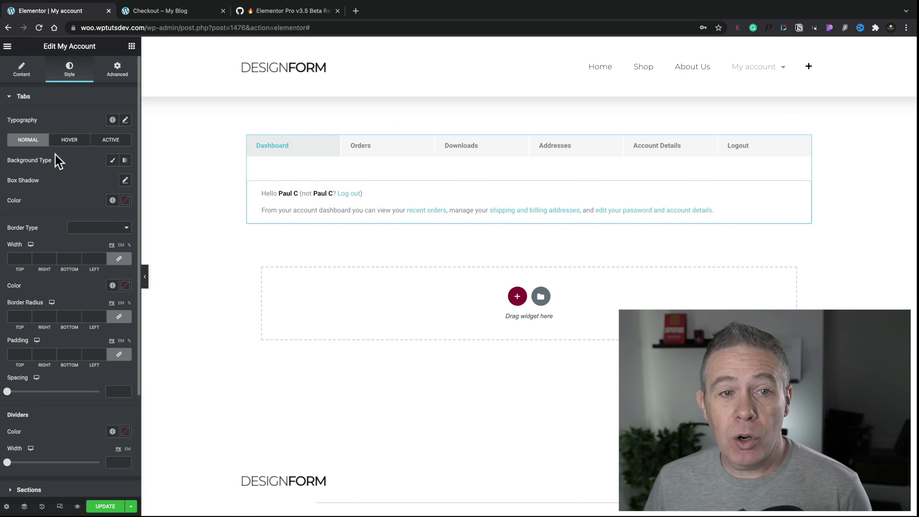
pyautogui.click(24, 96)
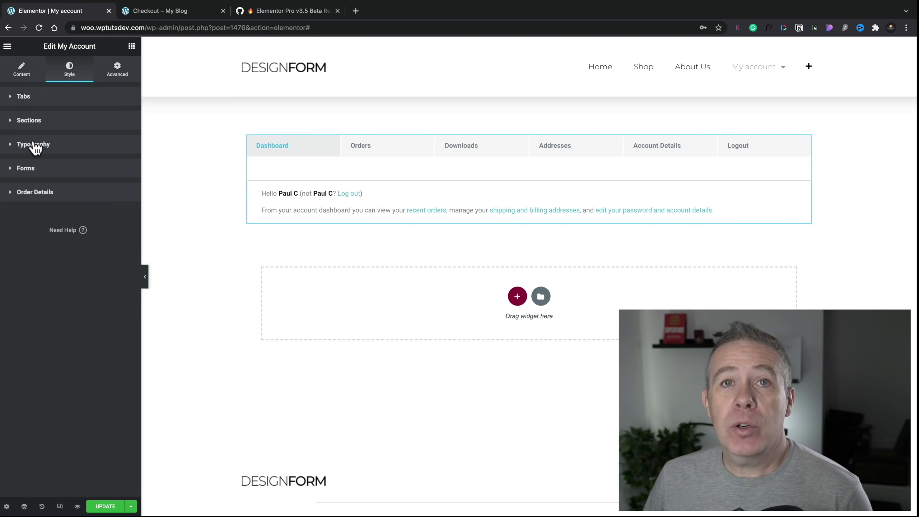
pyautogui.click(33, 193)
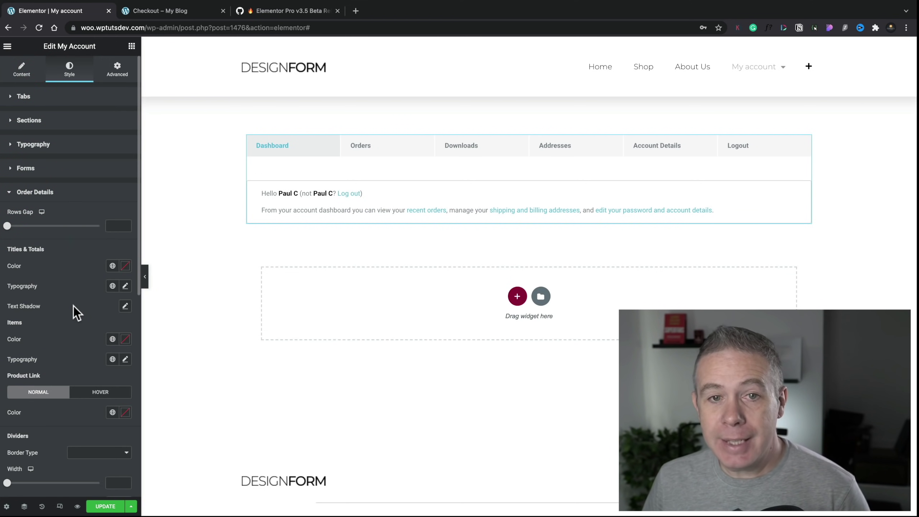
pyautogui.click(32, 192)
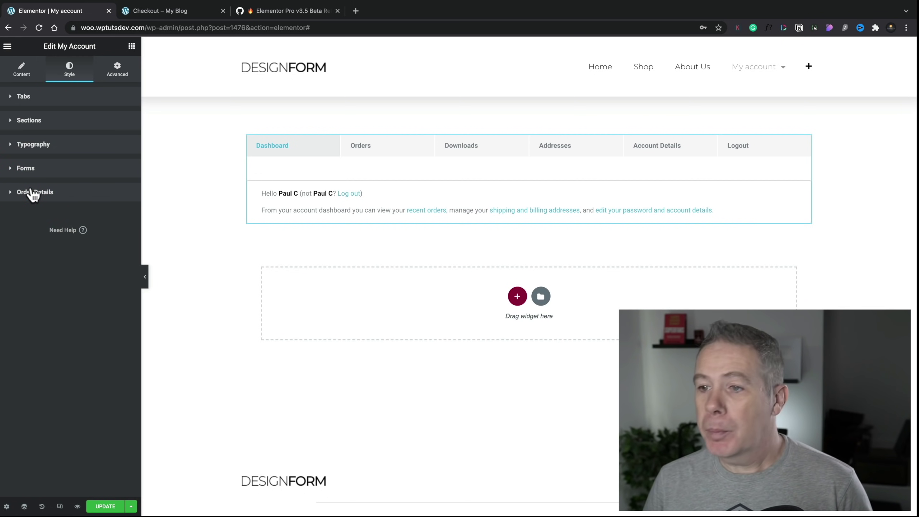